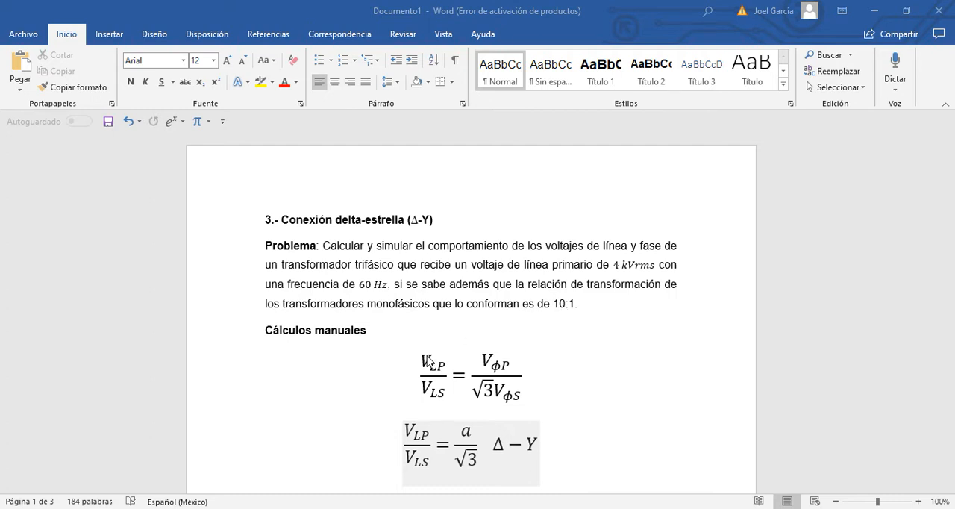
# Examine the delta-star line-voltage ratio equations under the "Cálculos manuales" heading, highlighting the first equation and its terms
pyautogui.scroll(-3, 428, 361)
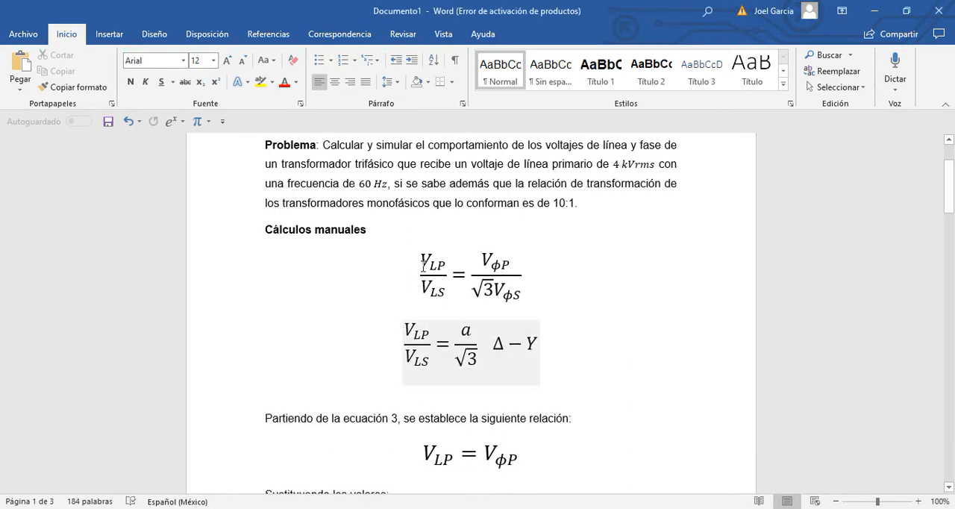
pyautogui.click(423, 271)
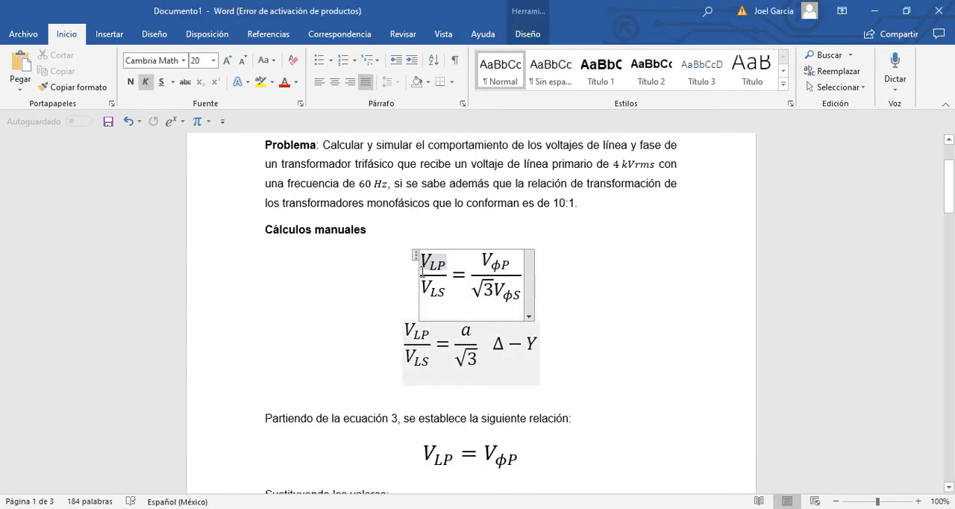
pyautogui.moveTo(422, 271); pyautogui.dragTo(514, 280)
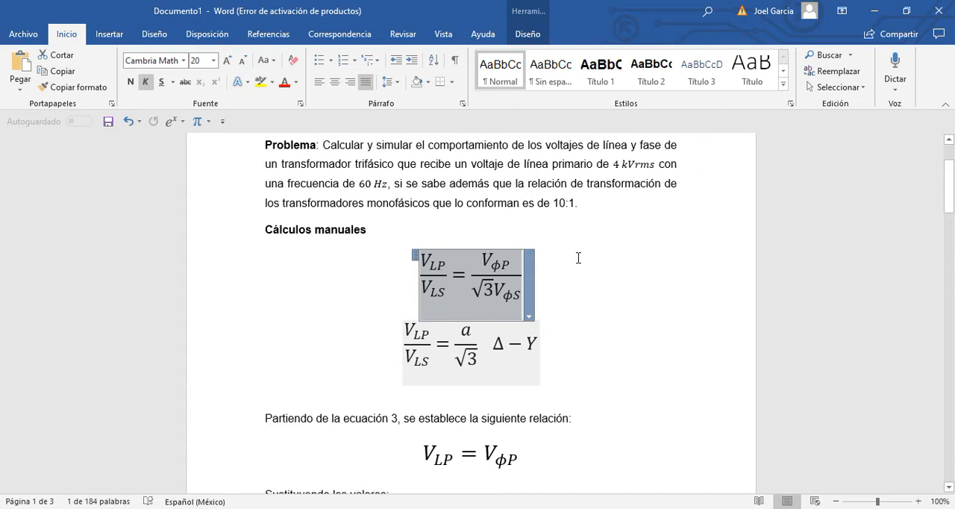
pyautogui.click(553, 286)
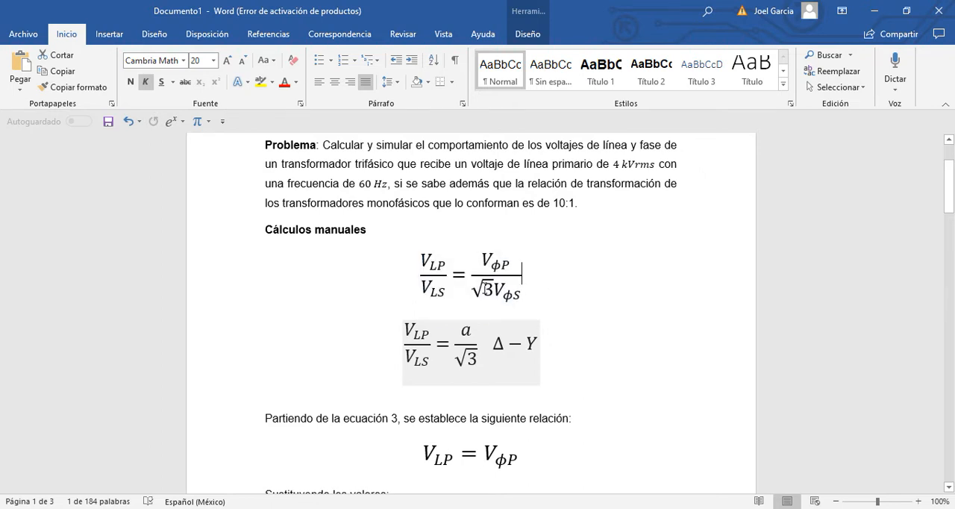
pyautogui.moveTo(423, 260); pyautogui.dragTo(440, 266)
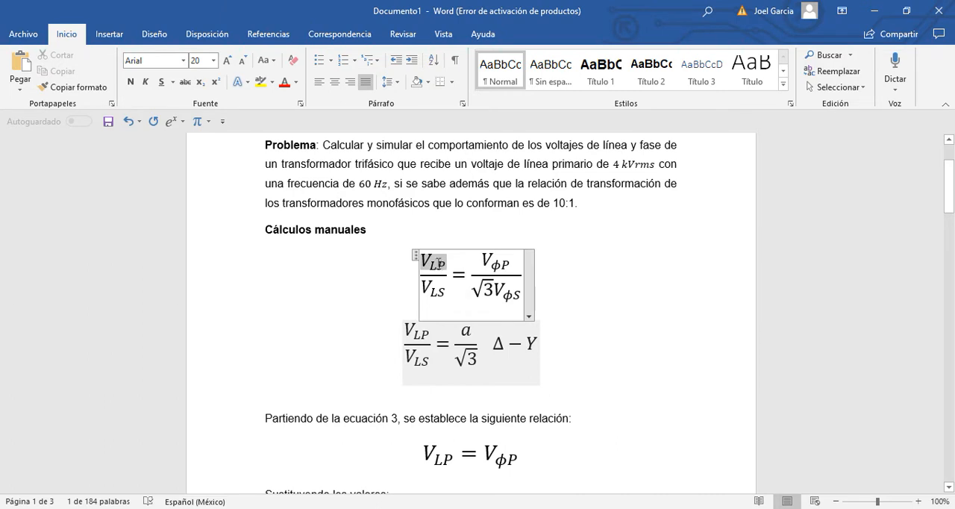
pyautogui.moveTo(440, 264); pyautogui.dragTo(454, 270)
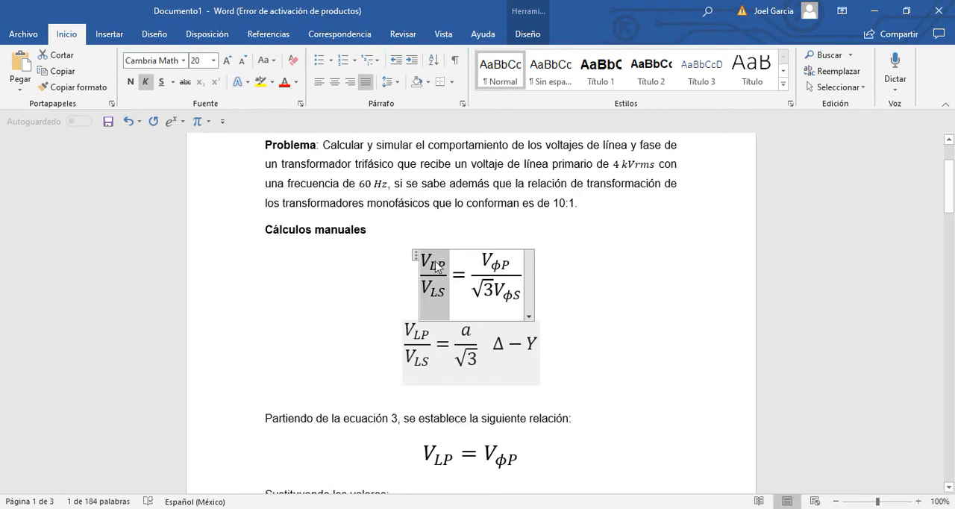
# Review the primary line-to-phase voltage relation and its substitution, and highlight the 1:10 transformer ratio in the text
pyautogui.scroll(-1, 462, 276)
pyautogui.scroll(-3, 448, 356)
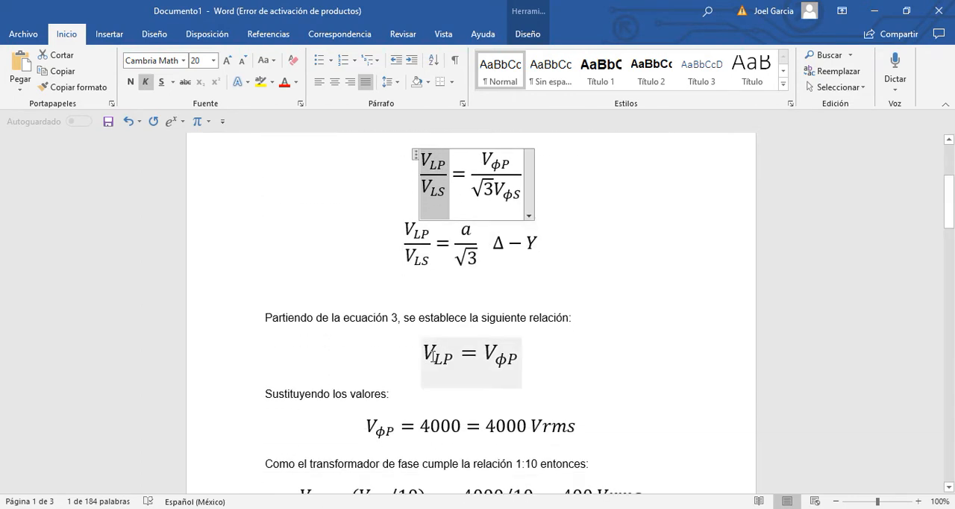
pyautogui.moveTo(422, 357); pyautogui.dragTo(491, 358)
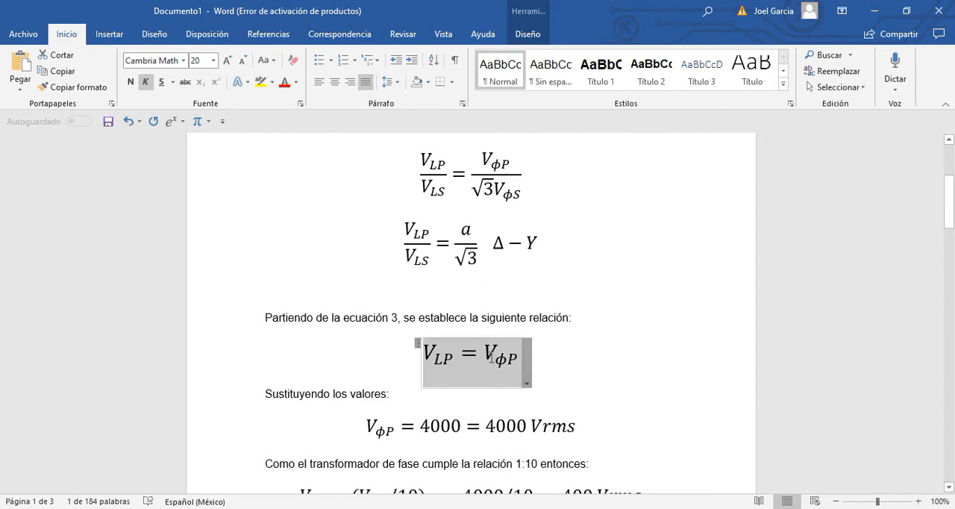
pyautogui.click(590, 375)
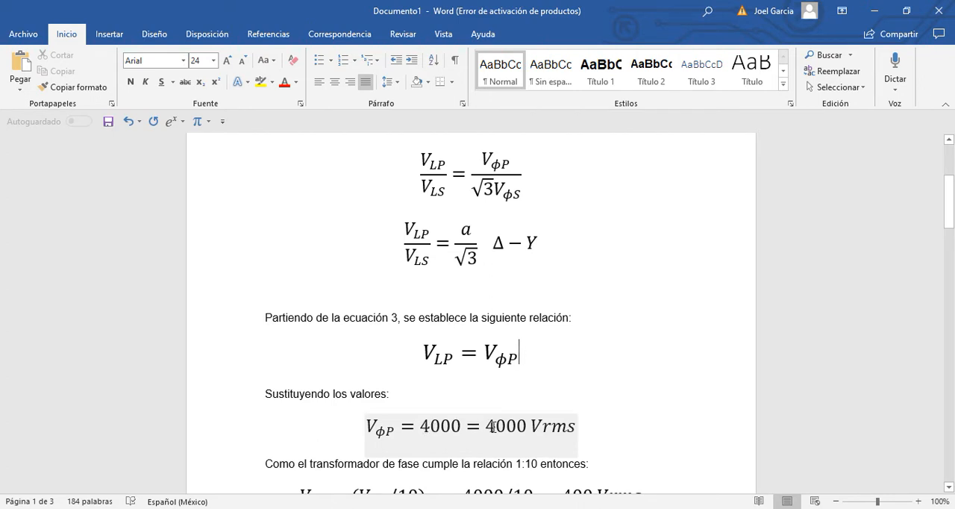
pyautogui.scroll(-2, 492, 425)
pyautogui.scroll(2, 493, 427)
pyautogui.scroll(-2, 478, 425)
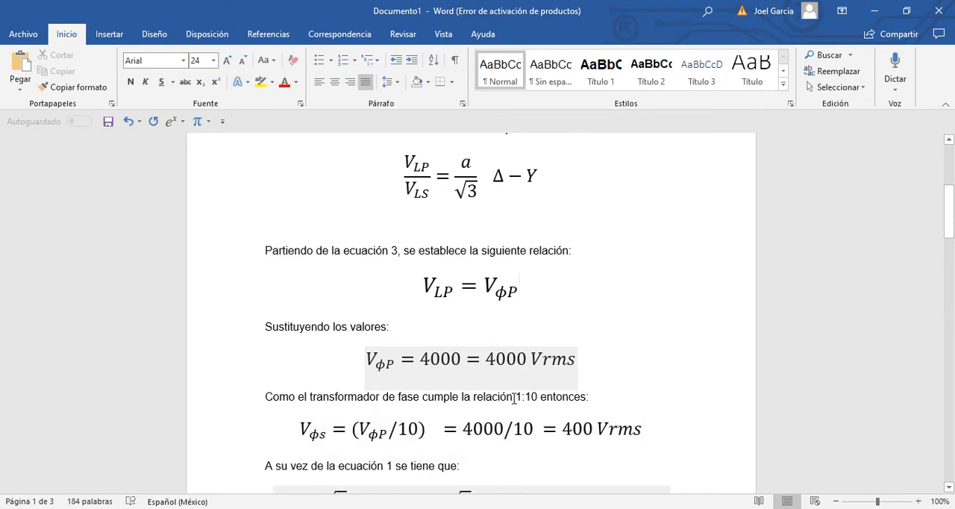
pyautogui.moveTo(517, 396); pyautogui.dragTo(540, 397)
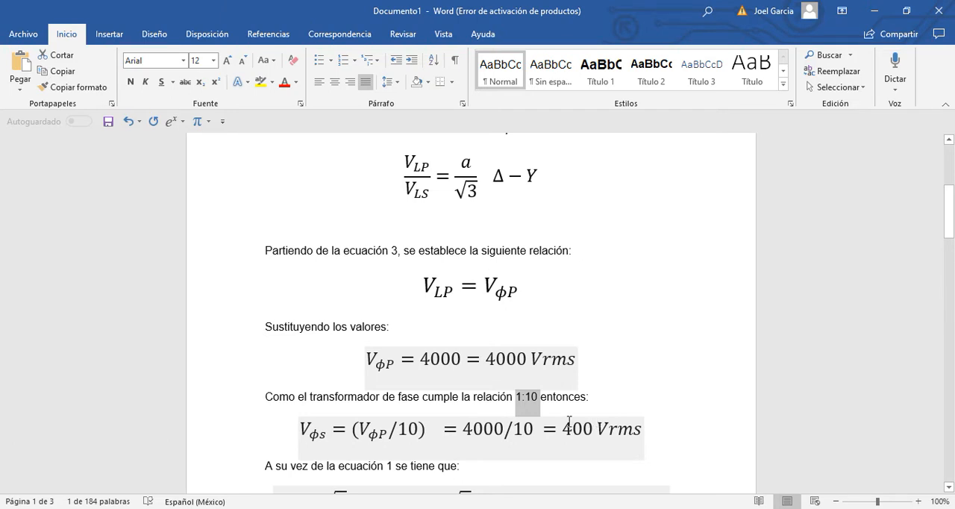
# Read the secondary phase and line voltage calculations through to the substitution into the original equation on page 2
pyautogui.scroll(-1, 524, 426)
pyautogui.scroll(-2, 501, 432)
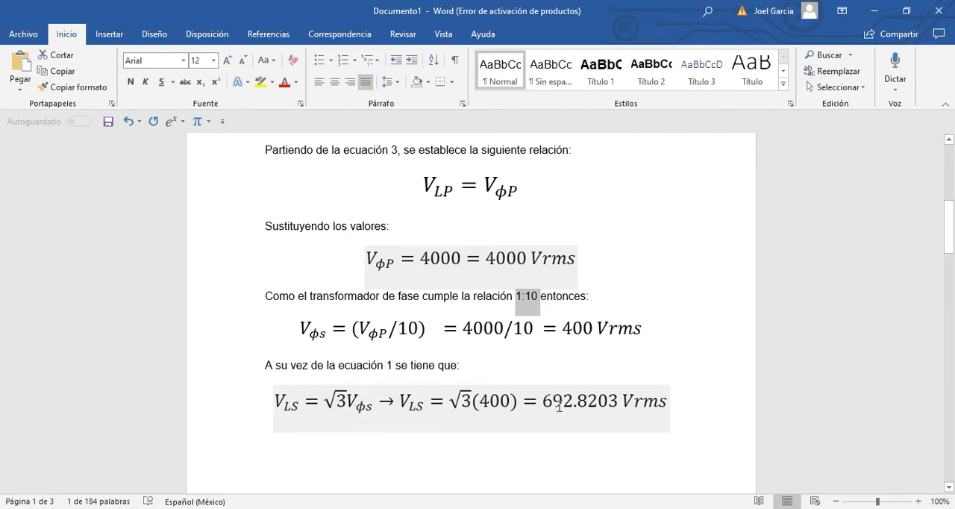
pyautogui.scroll(-5, 447, 417)
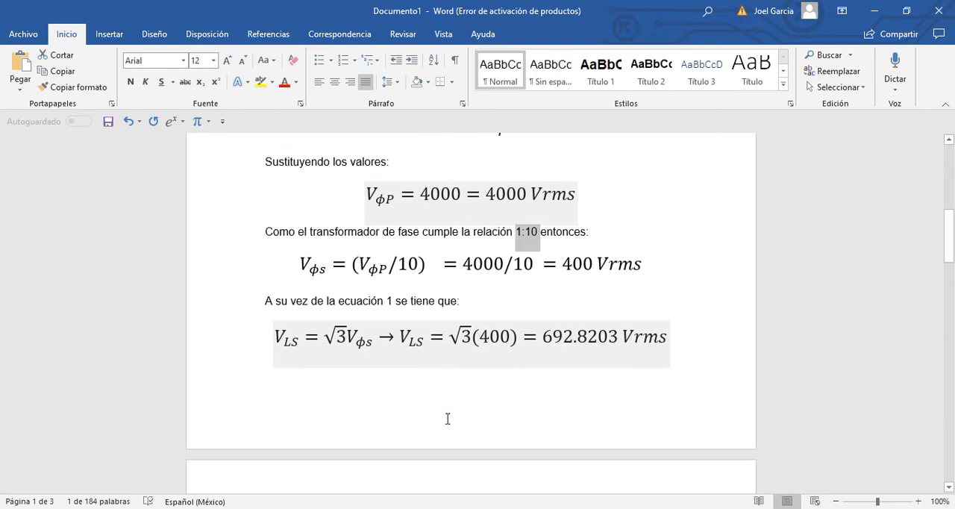
pyautogui.scroll(2, 446, 408)
pyautogui.scroll(-2, 448, 407)
pyautogui.scroll(1, 447, 408)
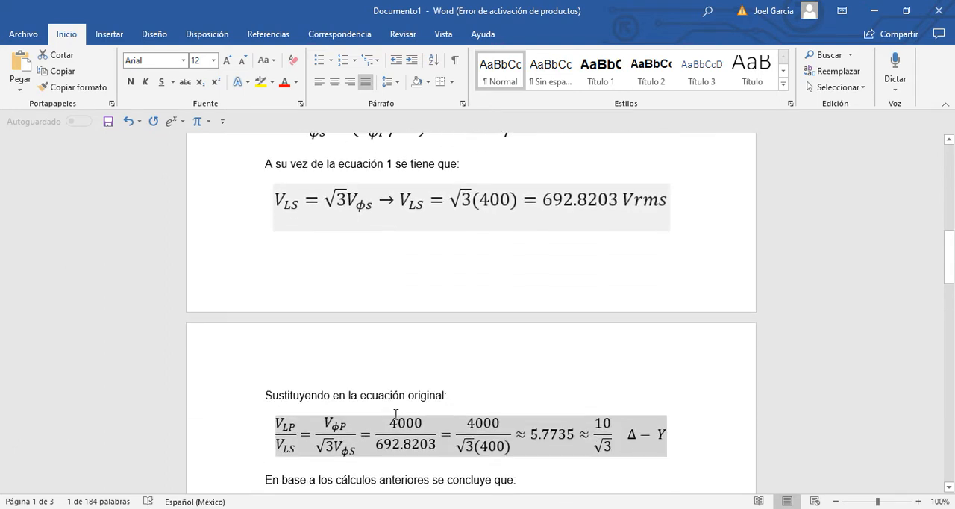
pyautogui.scroll(-3, 308, 338)
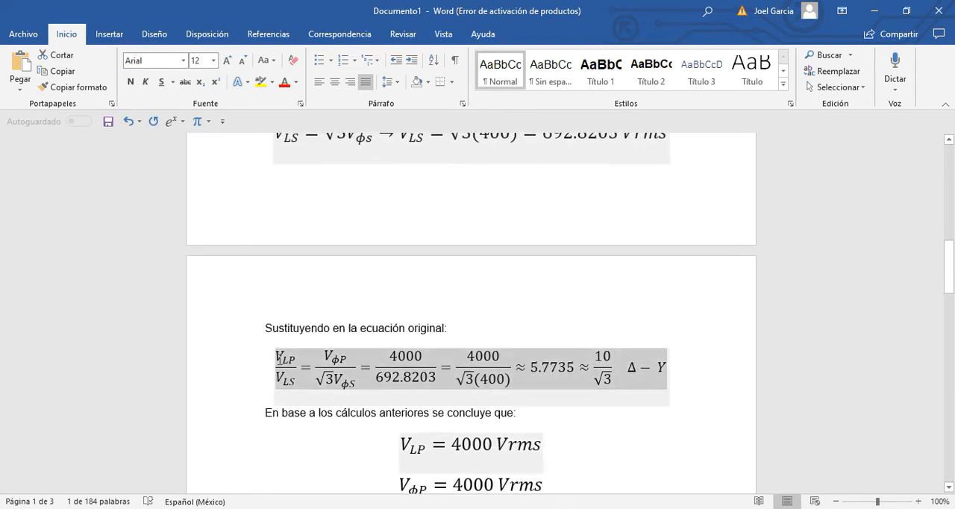
# Highlight the substituted voltage-ratio equation on page 2 and compare it with the original delta-star formula on page 1
pyautogui.moveTo(278, 357); pyautogui.dragTo(500, 368)
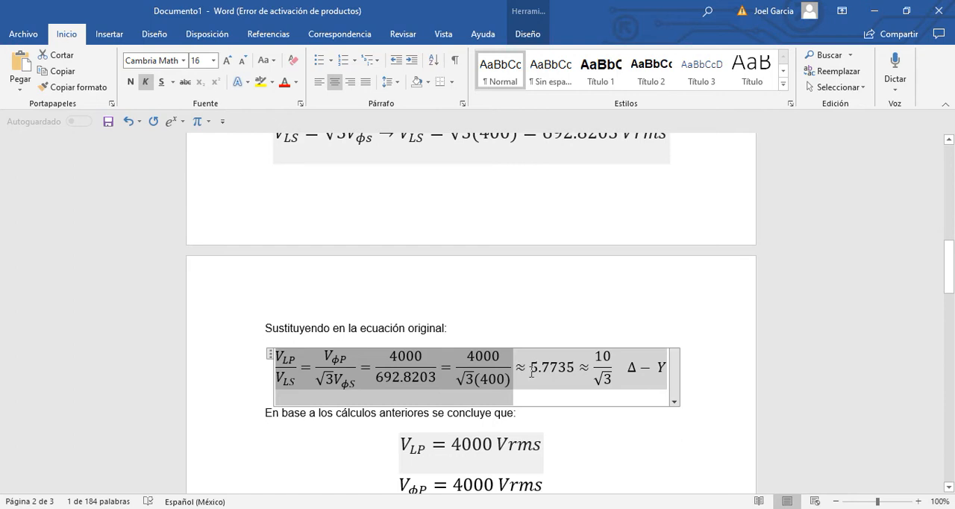
pyautogui.click(549, 375)
pyautogui.scroll(1, 584, 375)
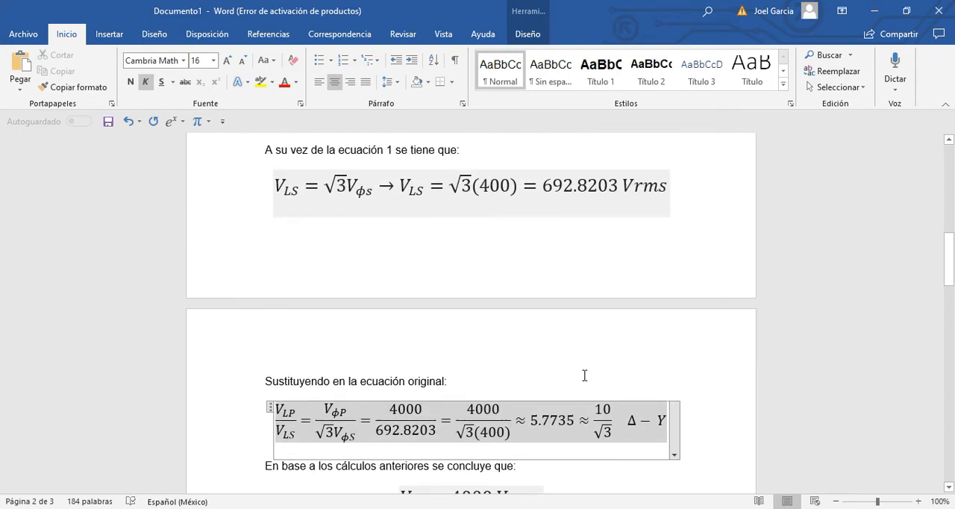
pyautogui.scroll(12, 585, 375)
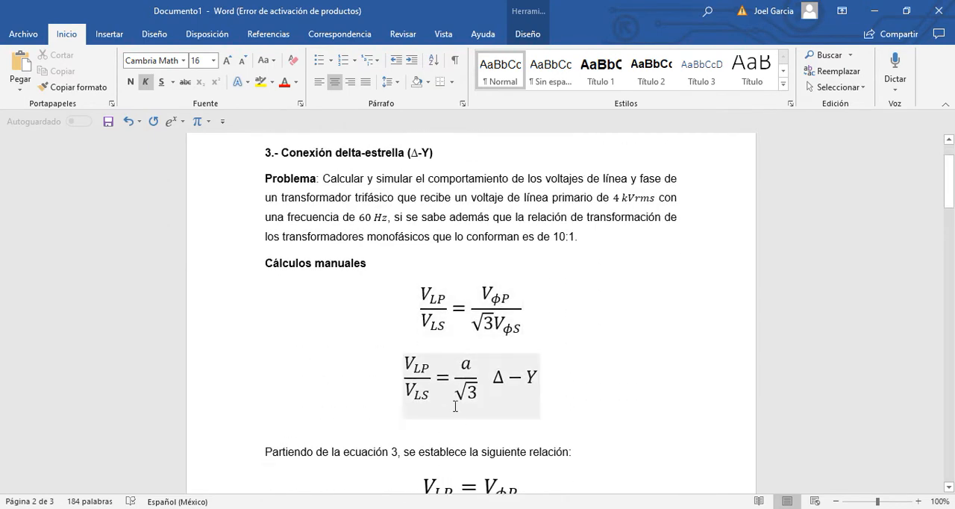
pyautogui.scroll(-1, 455, 407)
pyautogui.scroll(-1, 448, 369)
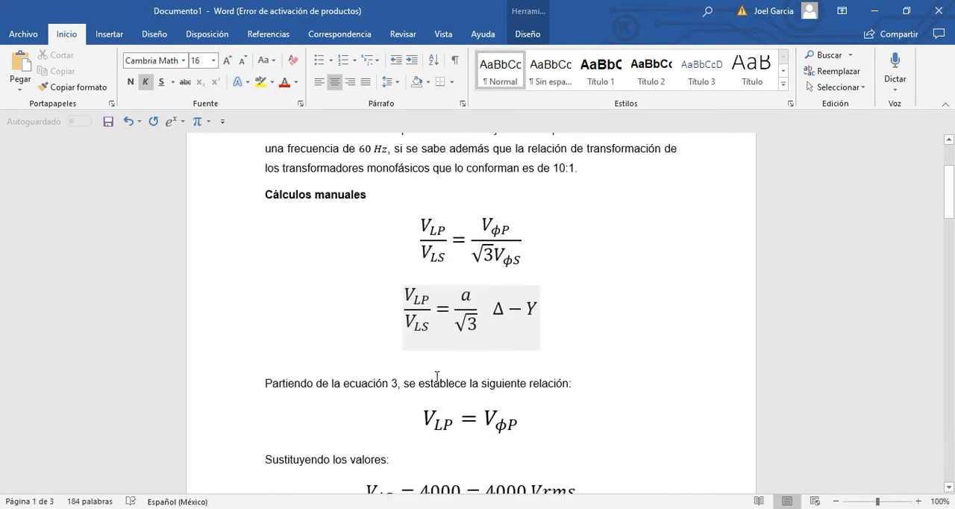
pyautogui.scroll(-12, 438, 377)
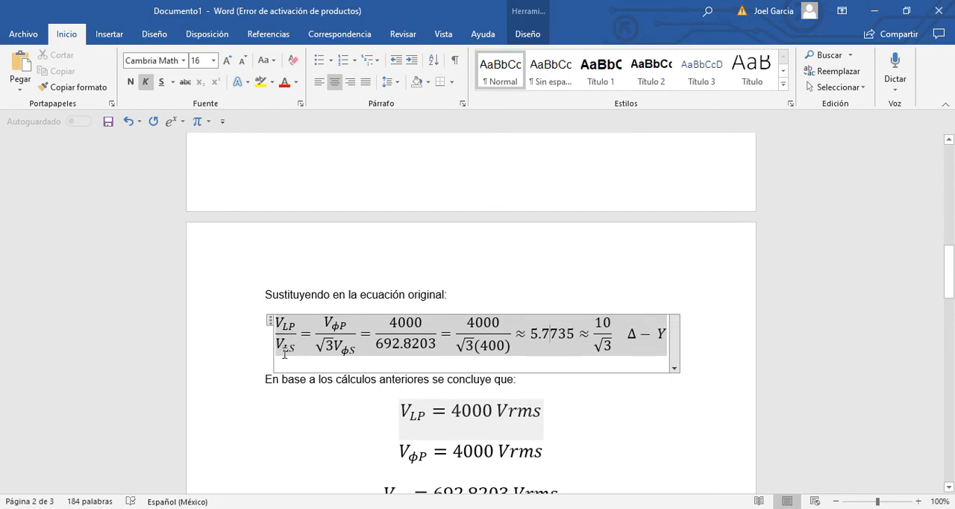
pyautogui.scroll(-3, 282, 349)
pyautogui.scroll(1, 284, 353)
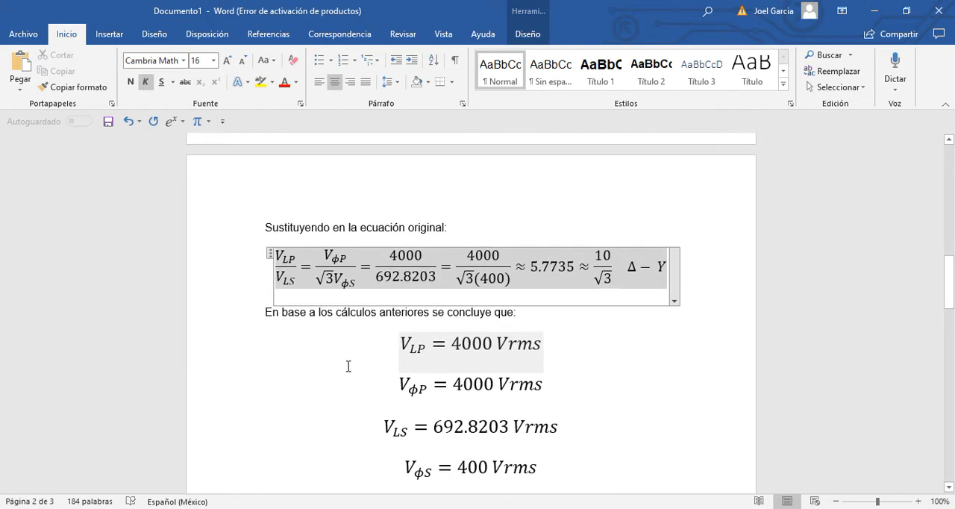
# Review the concluding RMS line and phase voltages and highlight the four peak-voltage (Vpk) equations
pyautogui.click(400, 344)
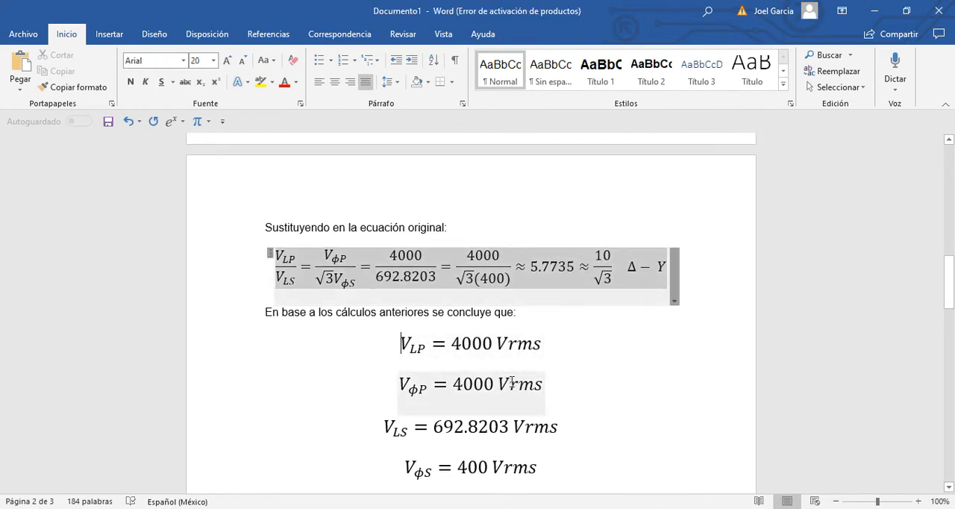
pyautogui.scroll(-1, 512, 382)
pyautogui.scroll(1, 512, 382)
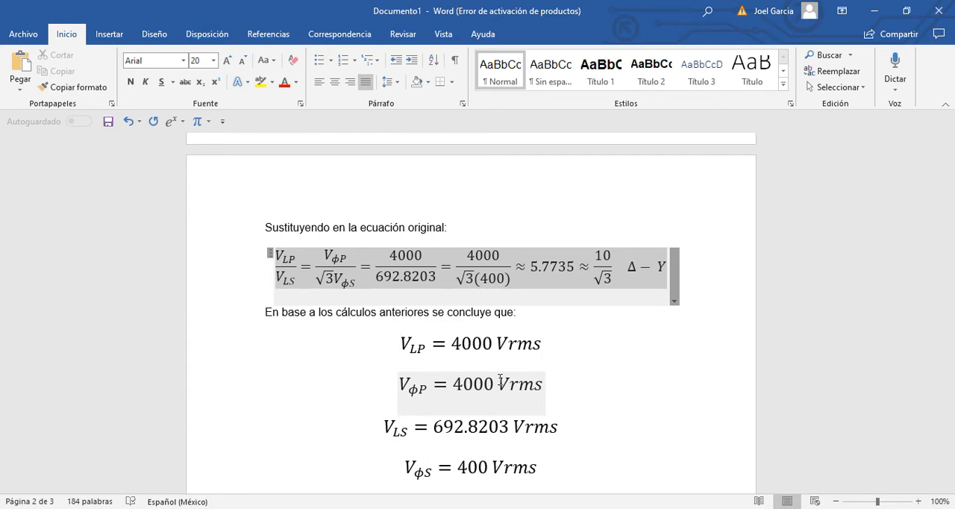
pyautogui.scroll(-6, 390, 354)
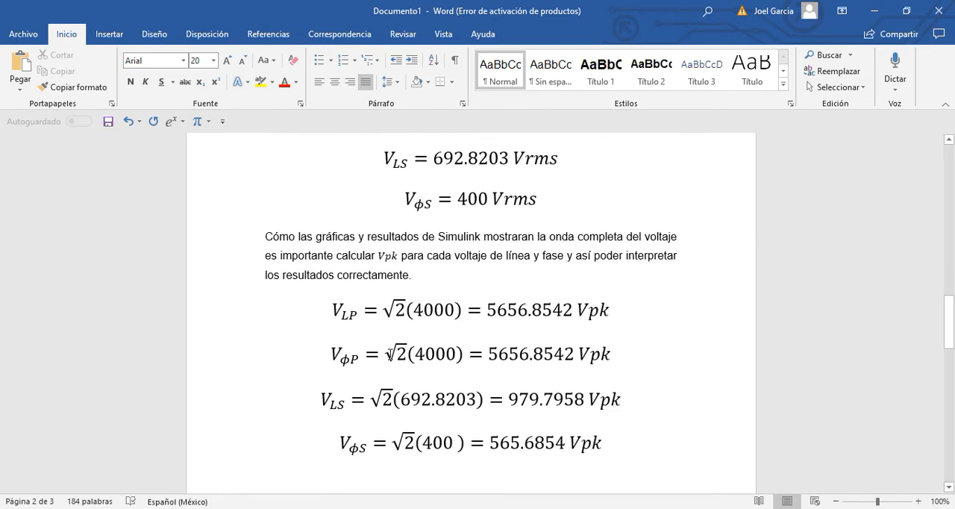
pyautogui.click(366, 331)
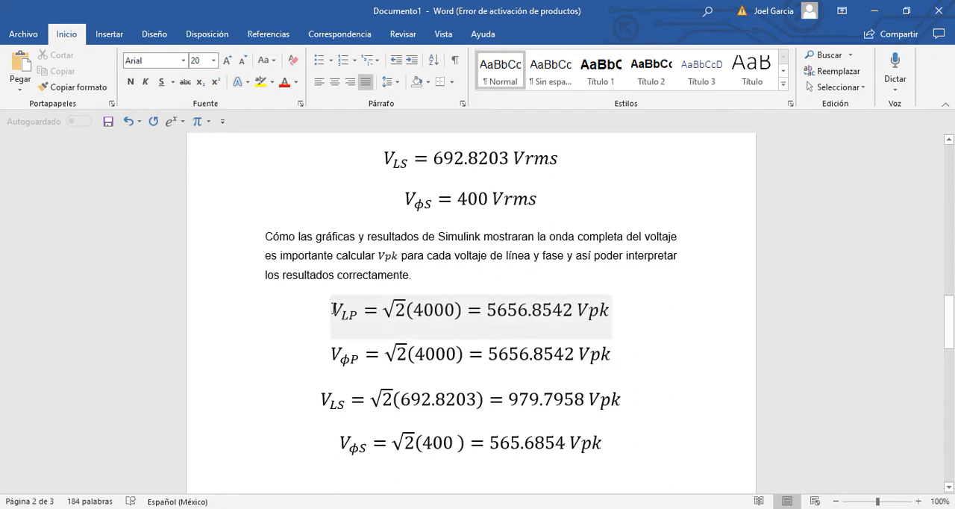
pyautogui.moveTo(335, 309); pyautogui.dragTo(627, 440)
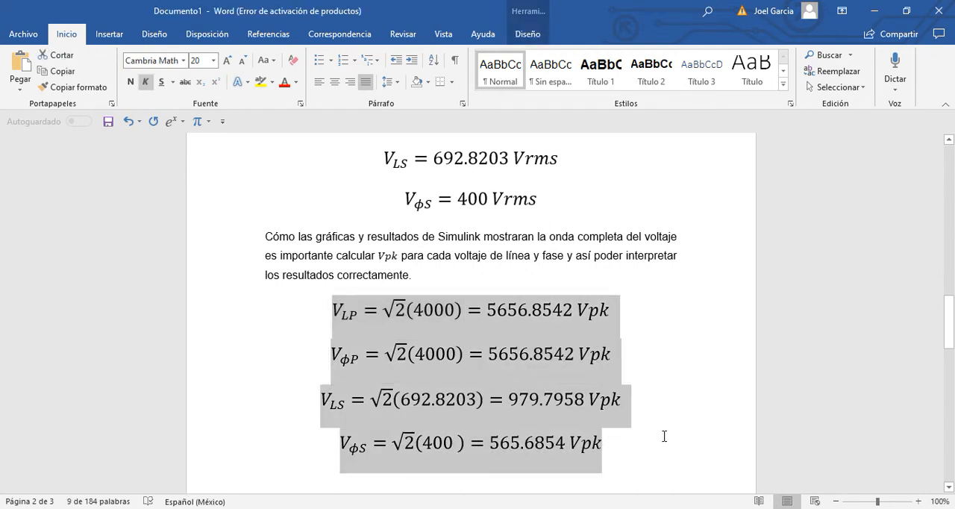
pyautogui.click(646, 443)
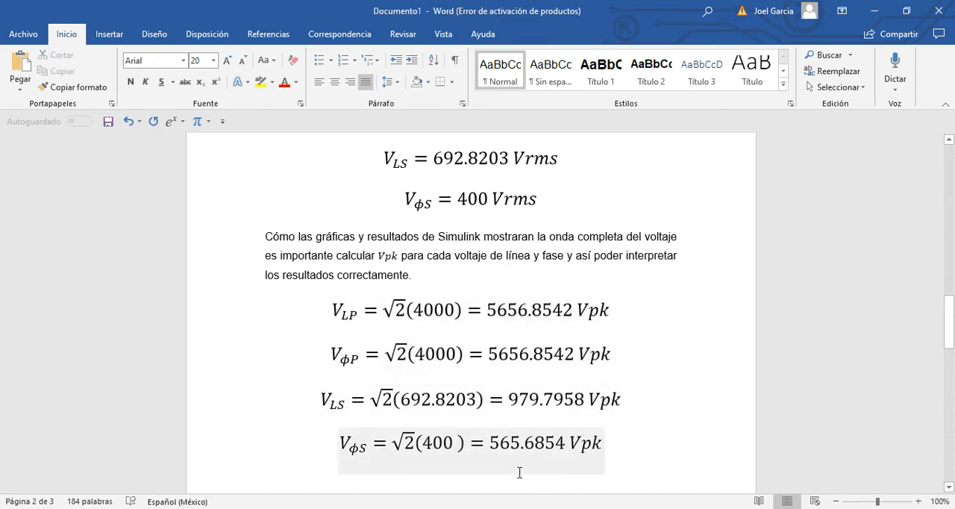
# Switch to the deltaestrella model in Simulink and select the powergui block
pyautogui.moveTo(403, 470)
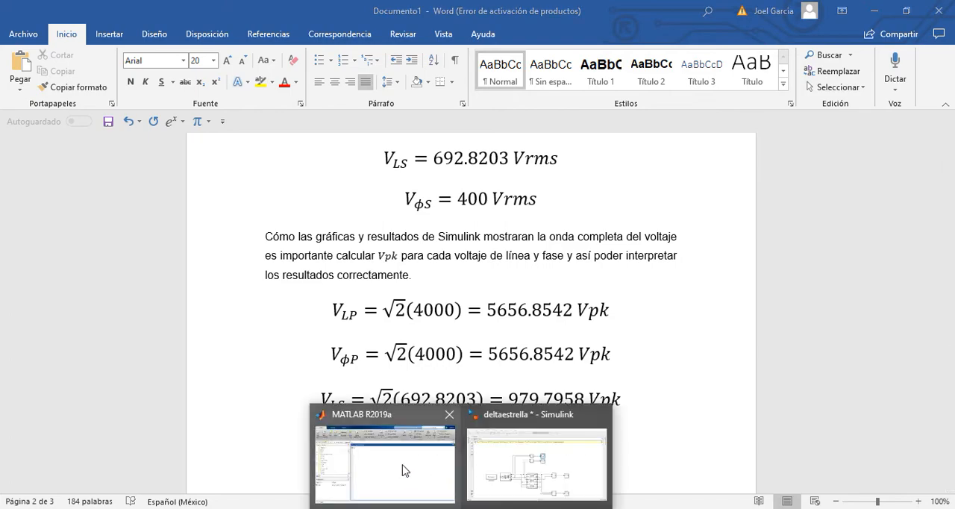
pyautogui.click(532, 452)
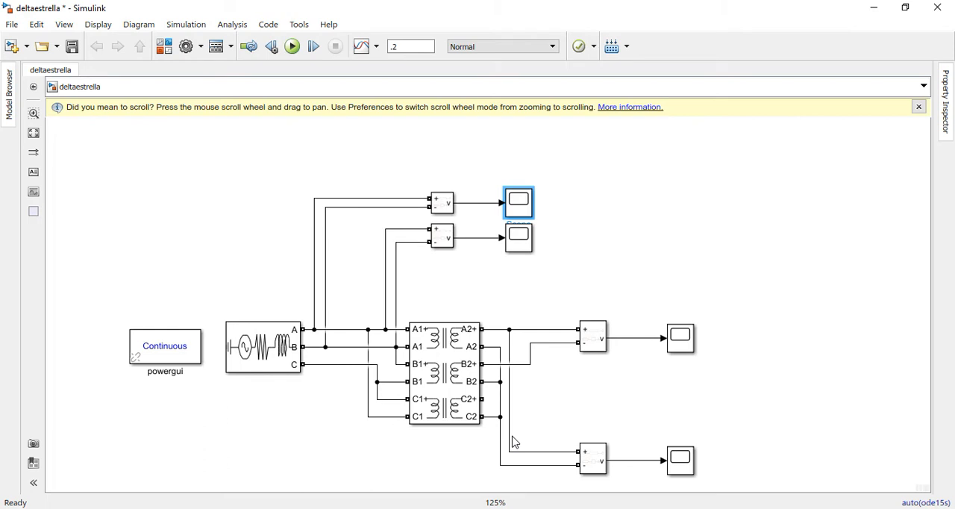
pyautogui.click(230, 259)
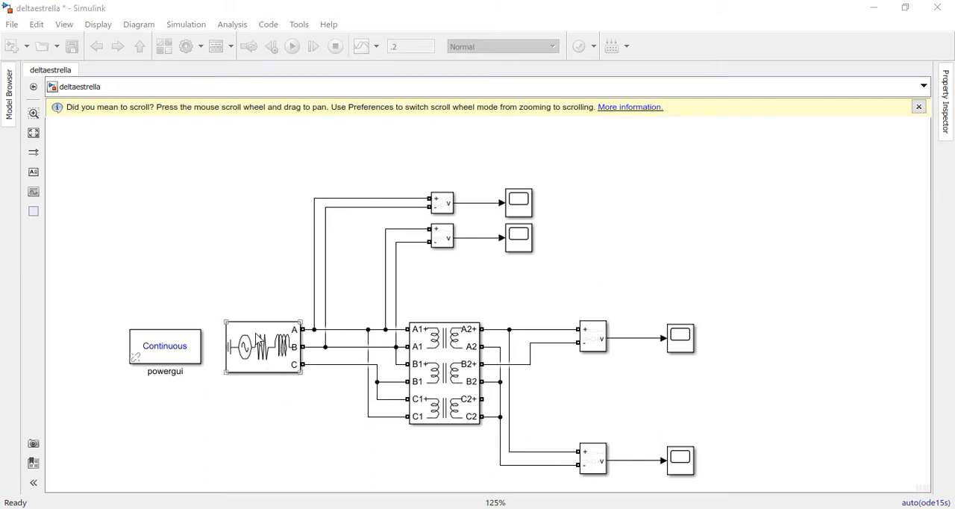
pyautogui.click(161, 361)
pyautogui.click(171, 358)
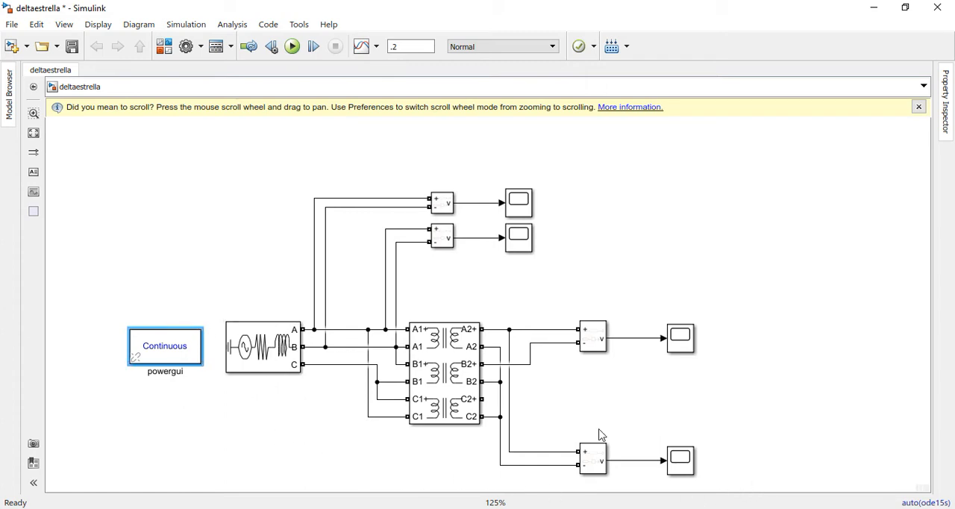
# Check the phase-to-phase voltage and frequency settings of the Three-Phase Source block, then close its parameters without changes
pyautogui.click(258, 354)
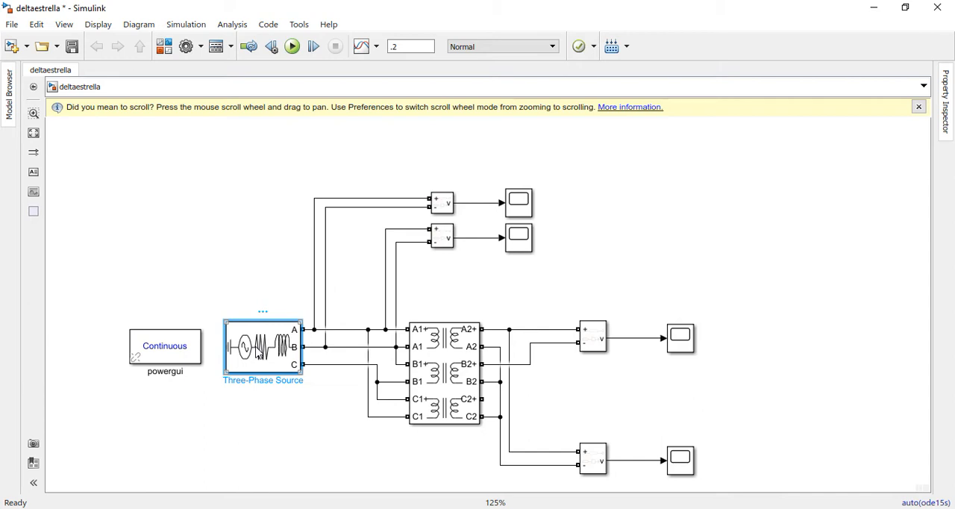
pyautogui.doubleClick(261, 354)
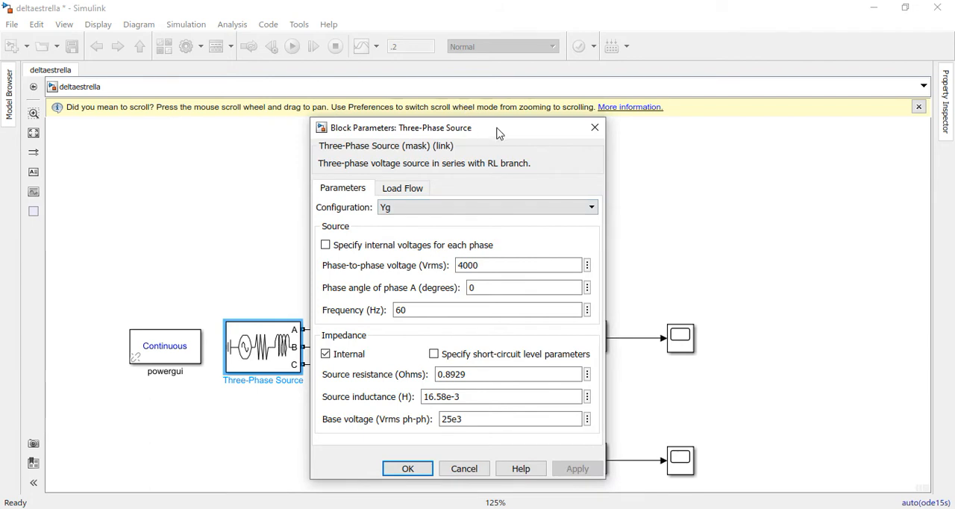
pyautogui.moveTo(498, 133); pyautogui.dragTo(470, 123)
pyautogui.click(473, 254)
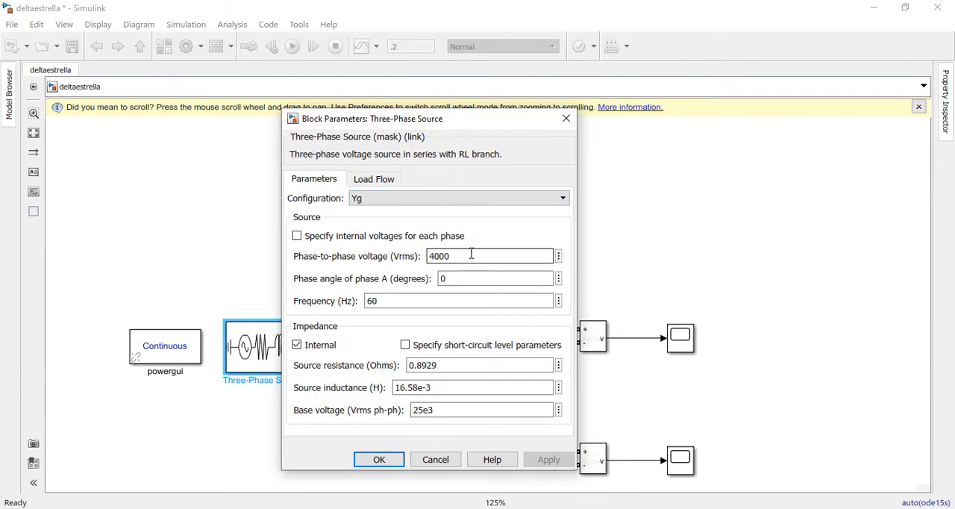
pyautogui.moveTo(428, 256); pyautogui.dragTo(433, 256)
pyautogui.click(393, 302)
pyautogui.click(567, 118)
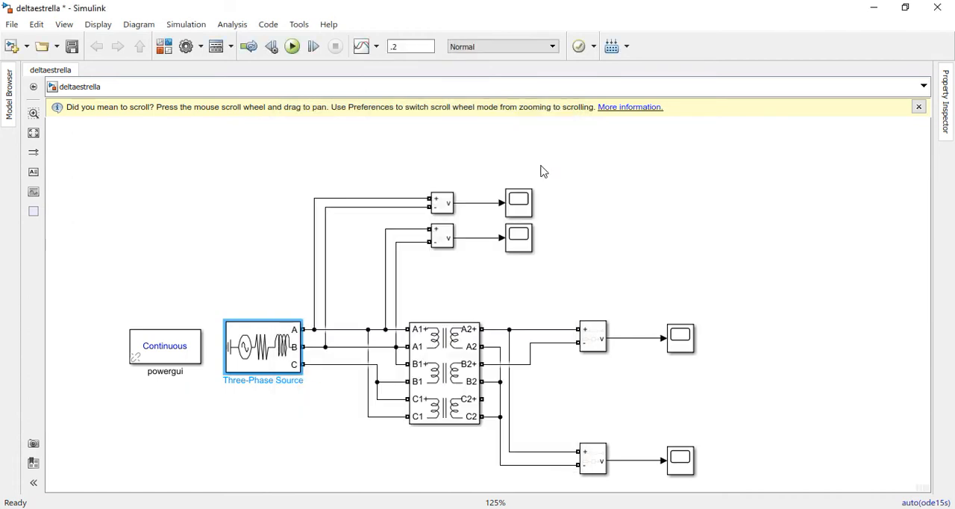
# Check the phase voltages of winding 1 and winding 2 in the Three-Phase Transformer 12 Terminals block parameters
pyautogui.doubleClick(425, 351)
pyautogui.moveTo(644, 218); pyautogui.dragTo(660, 176)
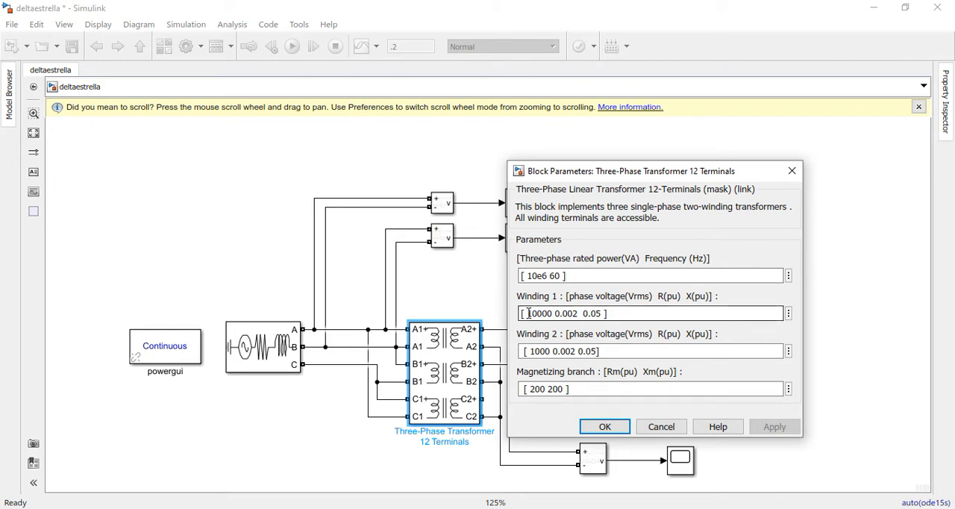
pyautogui.moveTo(527, 314)
pyautogui.mouseDown()
pyautogui.moveTo(549, 313)
pyautogui.moveTo(521, 312)
pyautogui.mouseUp()
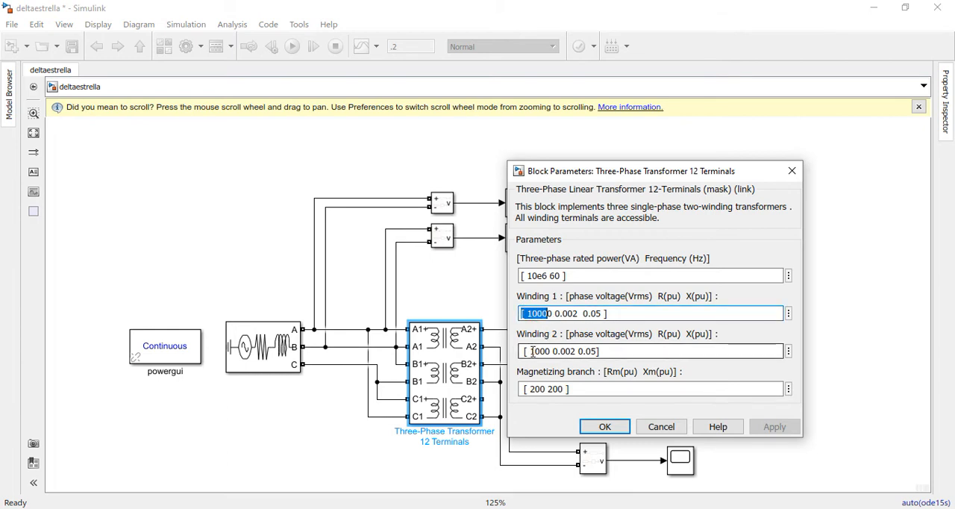
pyautogui.moveTo(523, 351); pyautogui.dragTo(550, 351)
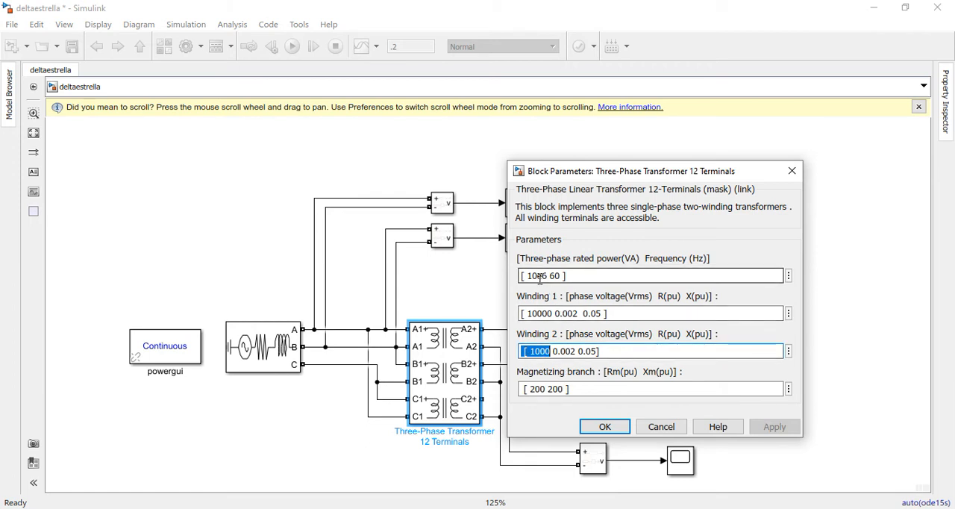
pyautogui.click(603, 426)
# Examine the four Voltage Measurement blocks on the primary and secondary sides of the transformer and the upper primary scope
pyautogui.click(448, 239)
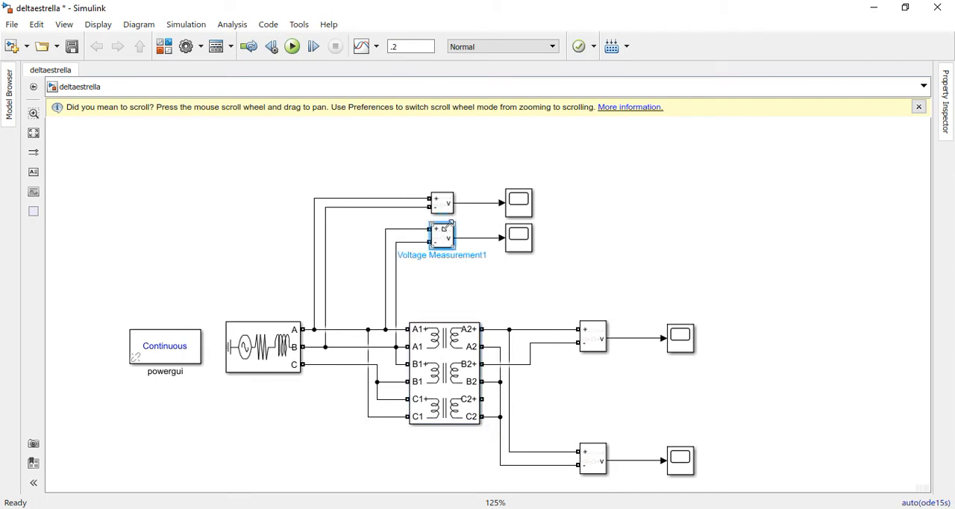
pyautogui.click(444, 209)
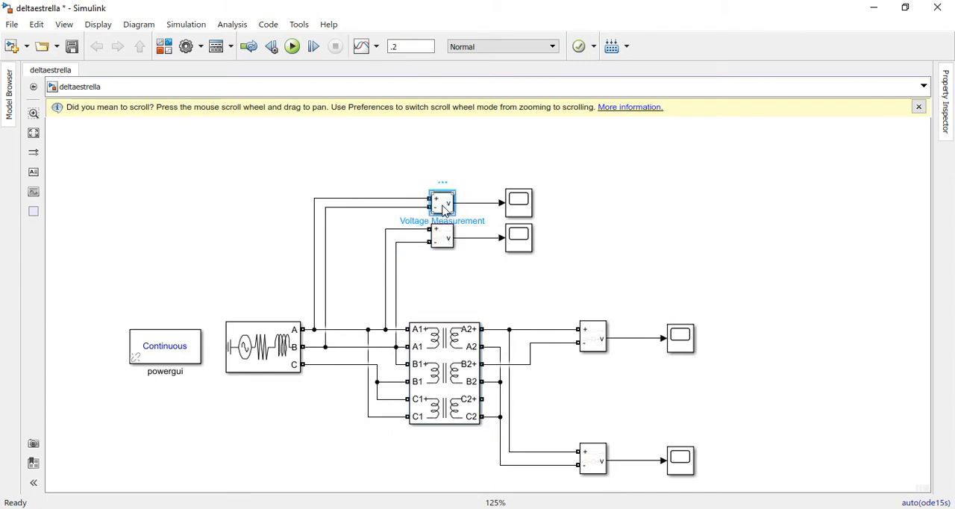
pyautogui.click(601, 338)
pyautogui.click(598, 467)
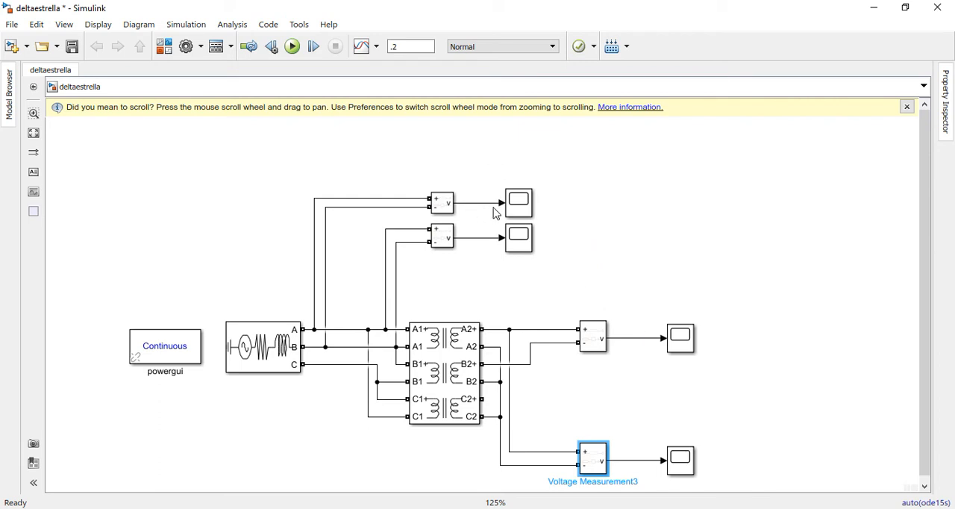
pyautogui.click(520, 209)
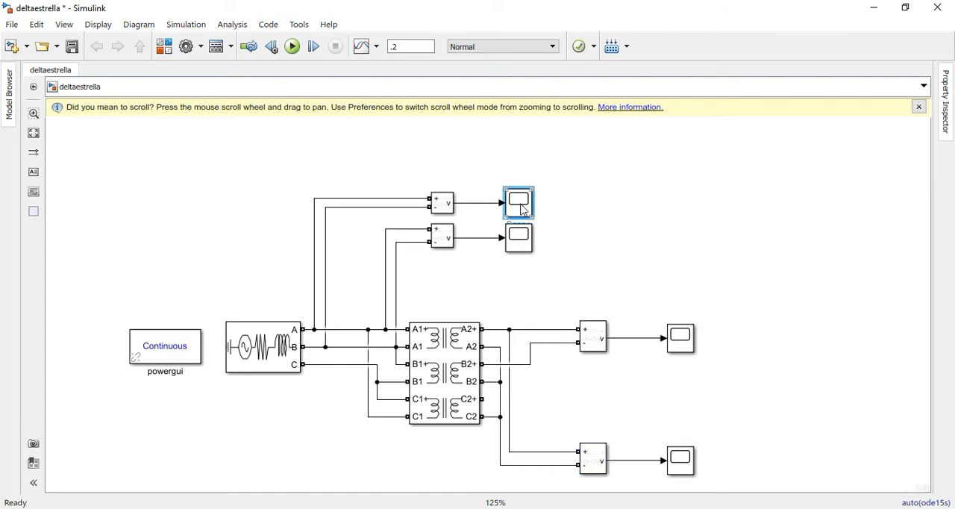
pyautogui.click(597, 221)
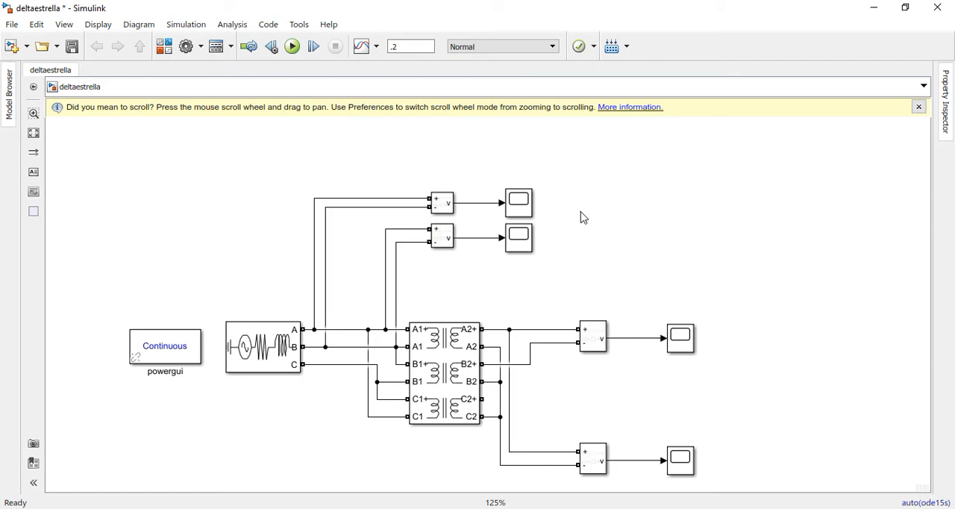
pyautogui.click(448, 205)
pyautogui.click(446, 239)
pyautogui.click(581, 335)
pyautogui.click(589, 459)
pyautogui.click(623, 279)
# Inspect the upper primary voltage waveform in Scope, reading the peak near 0.036 s closely, and close the scope
pyautogui.click(519, 208)
pyautogui.doubleClick(520, 210)
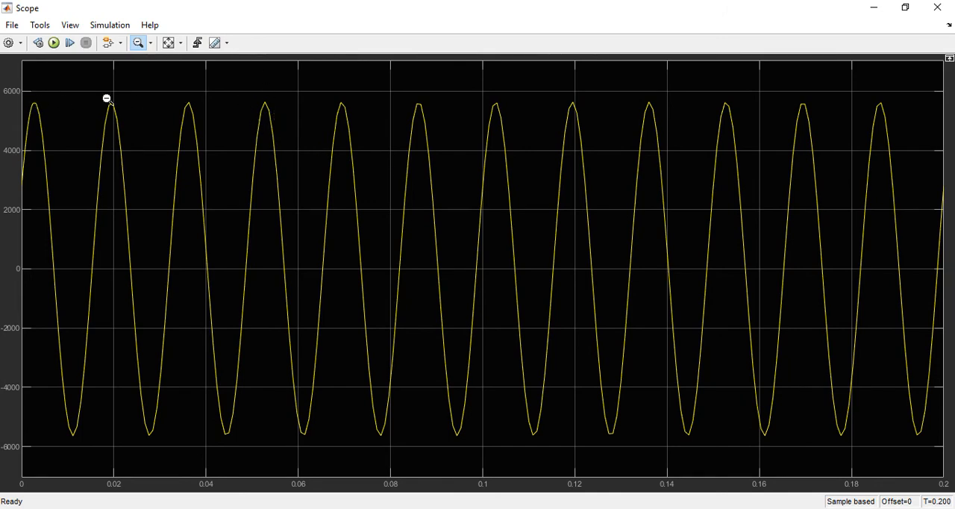
pyautogui.scroll(1, 123, 95)
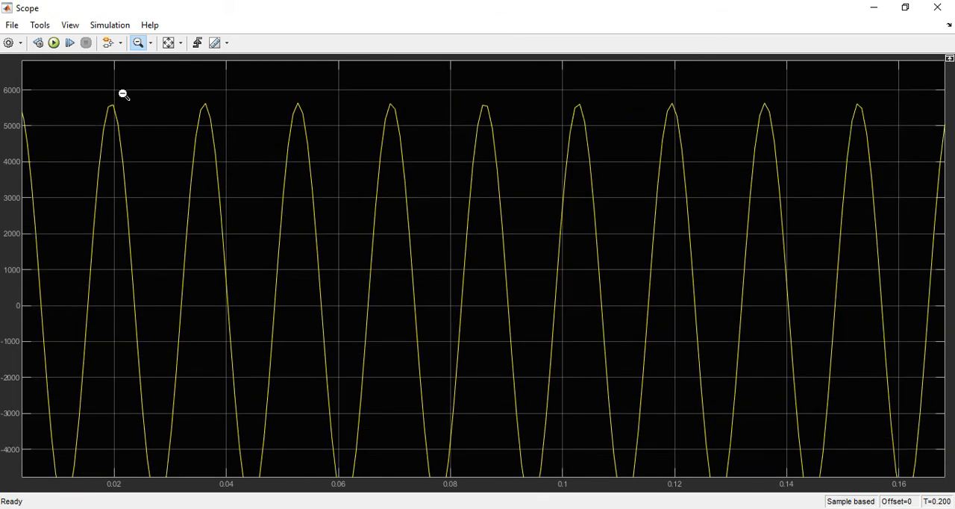
pyautogui.scroll(6, 123, 95)
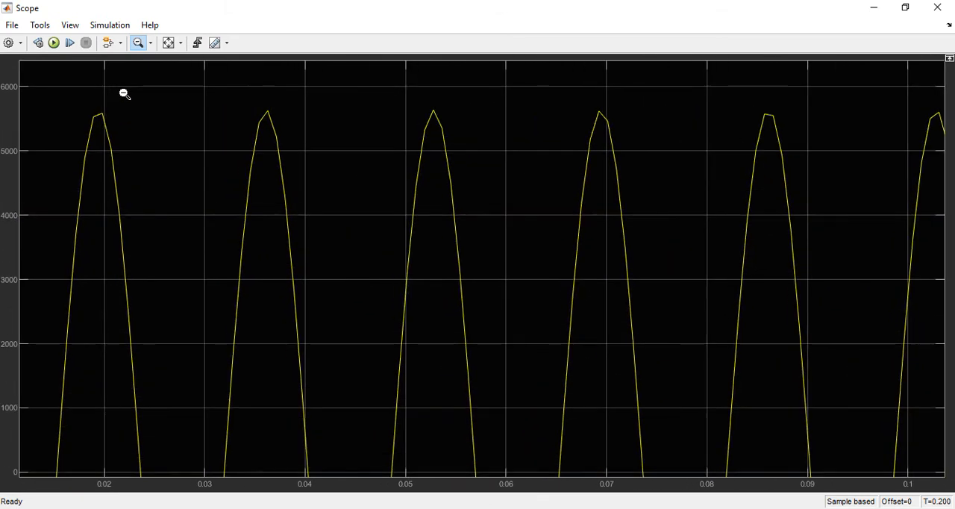
pyautogui.scroll(2, 267, 110)
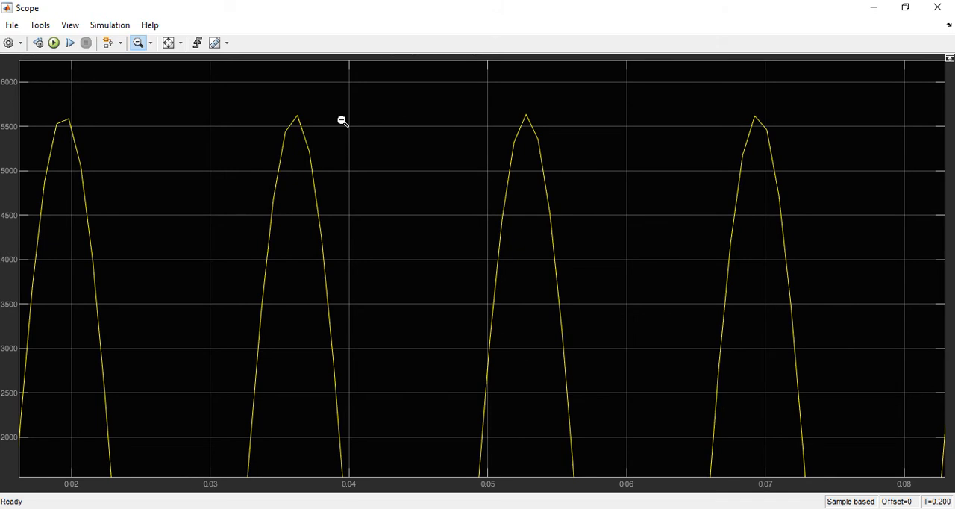
pyautogui.scroll(6, 309, 102)
pyautogui.scroll(1, 289, 103)
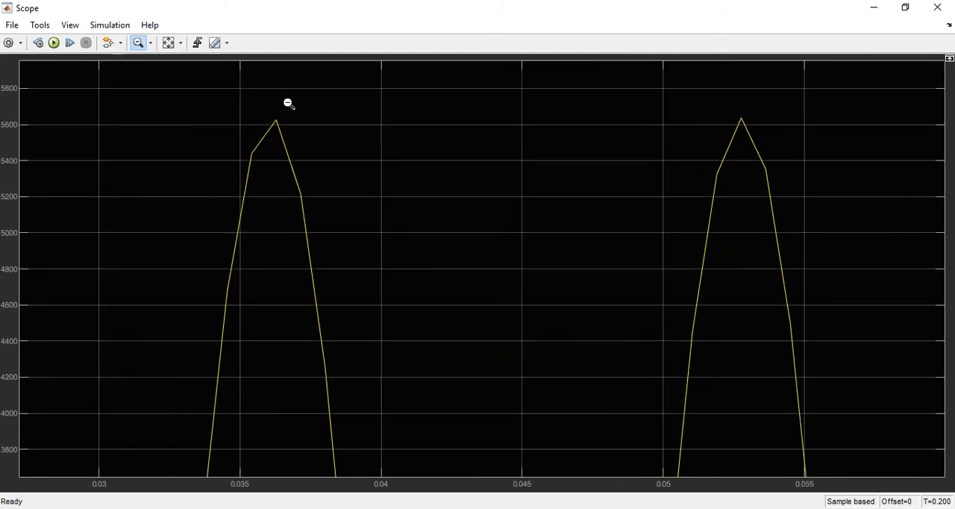
pyautogui.scroll(5, 289, 104)
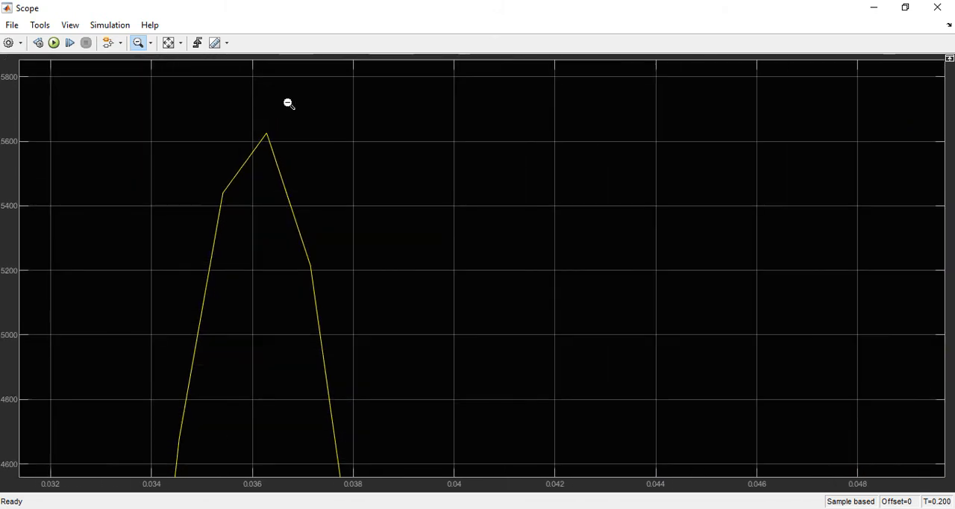
pyautogui.scroll(3, 281, 105)
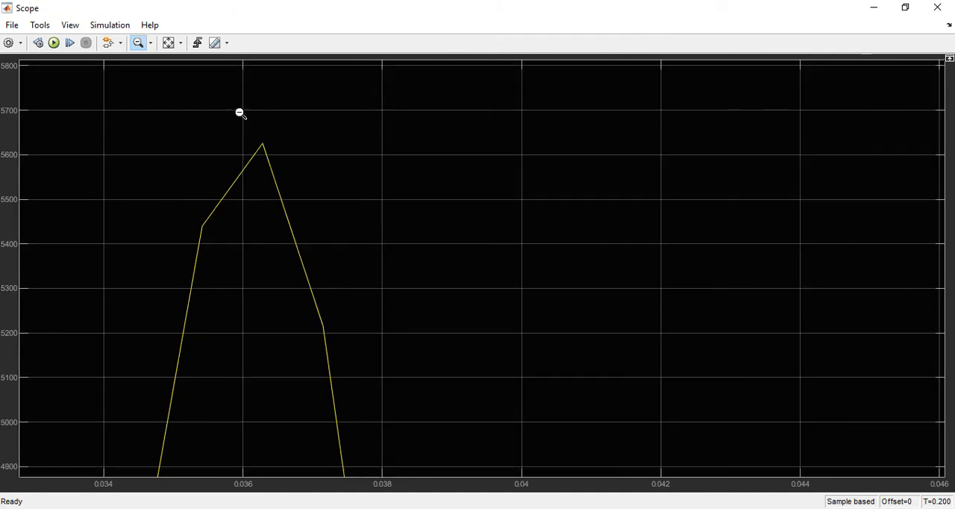
pyautogui.scroll(4, 278, 127)
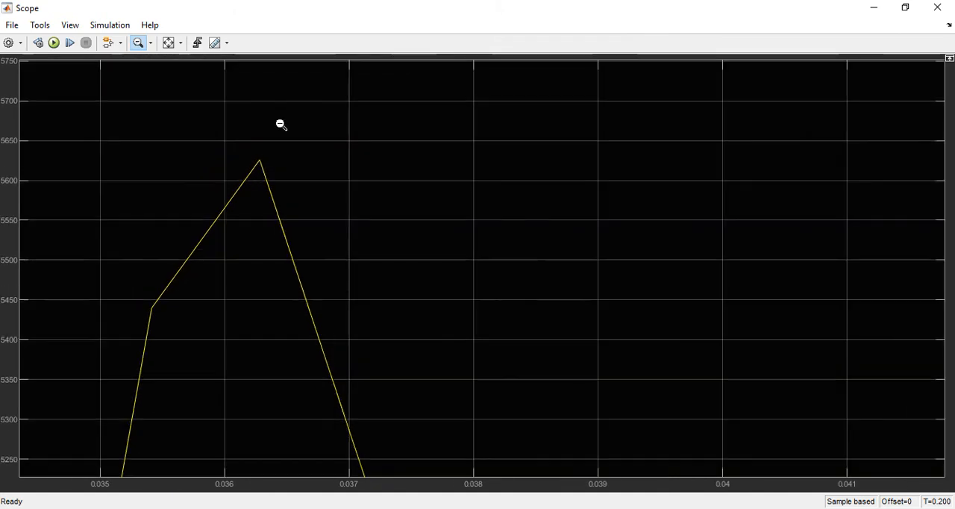
pyautogui.scroll(4, 235, 157)
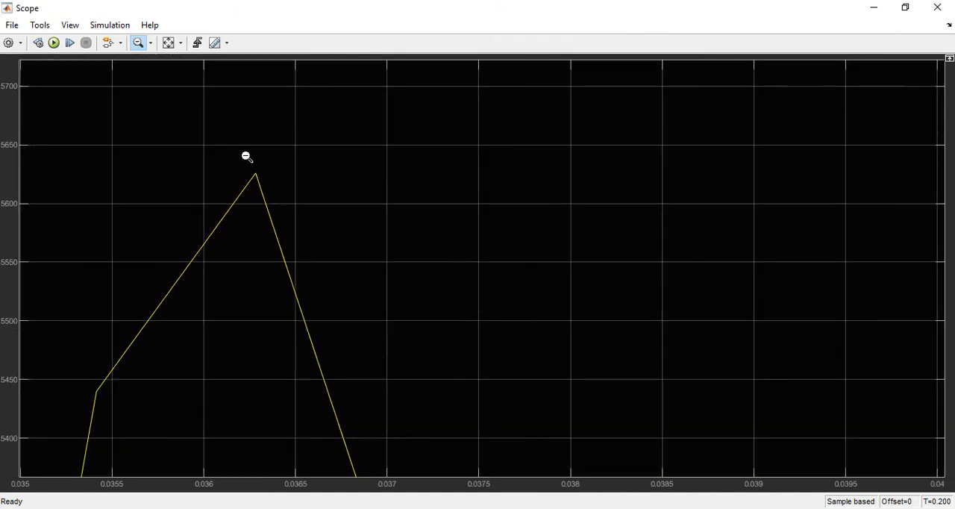
pyautogui.scroll(4, 247, 156)
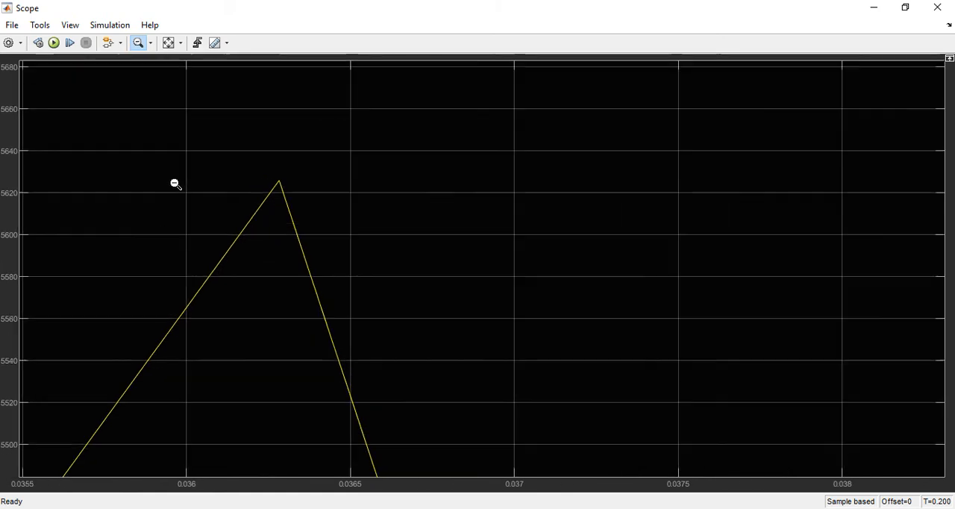
pyautogui.scroll(4, 175, 185)
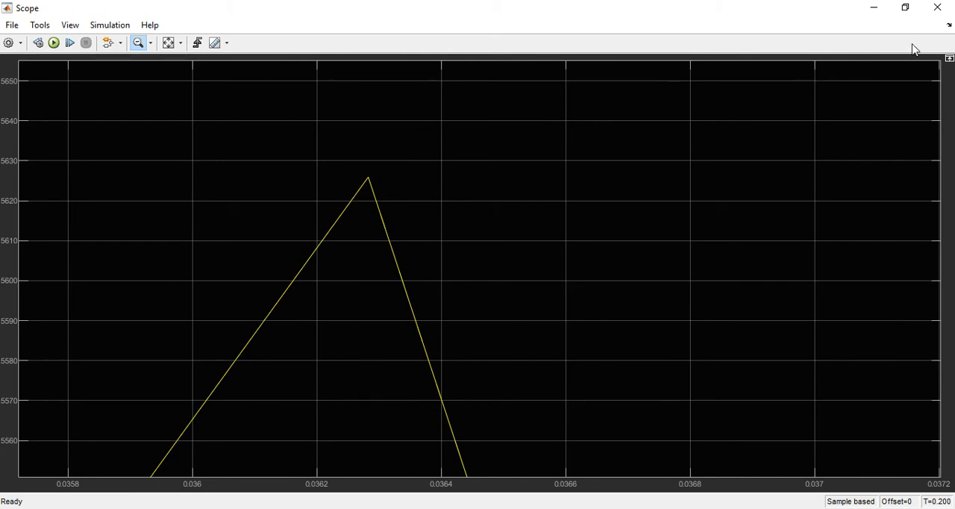
pyautogui.click(938, 7)
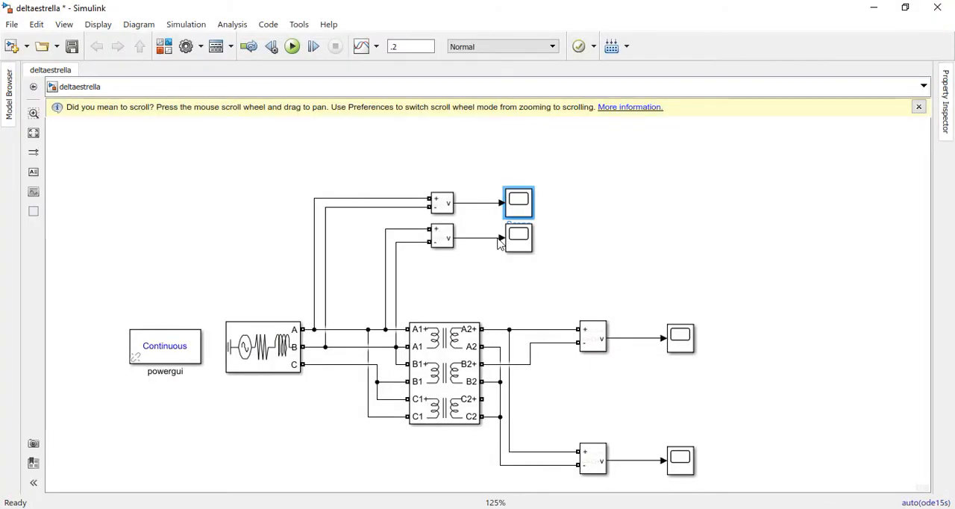
# Inspect the lower primary voltage waveform in Scope1, fitting the full signal and reading the peak near 0.053 s closely, and close the scope
pyautogui.click(577, 246)
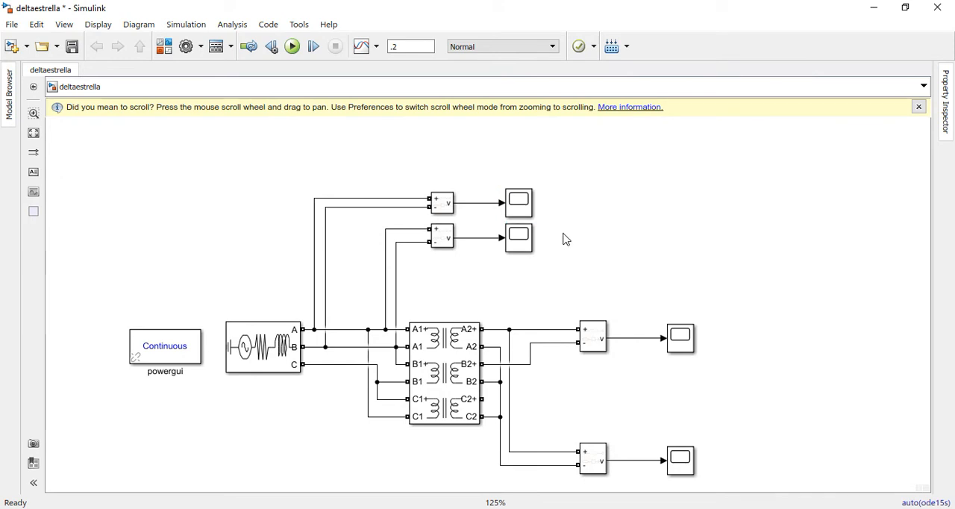
pyautogui.doubleClick(520, 249)
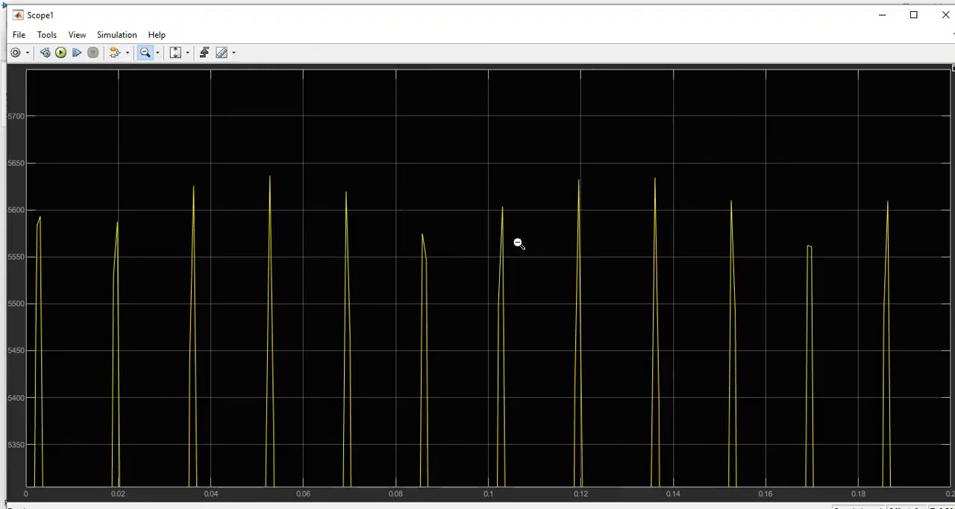
pyautogui.click(175, 54)
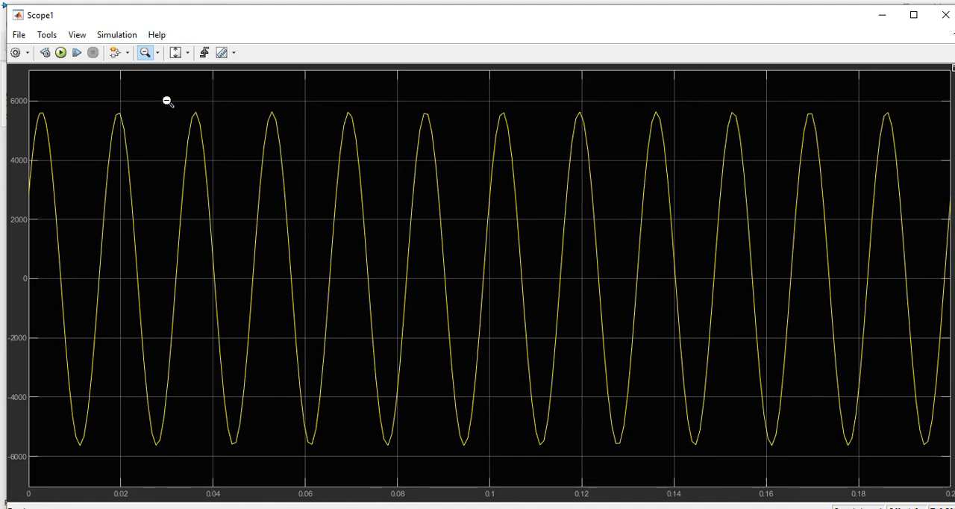
pyautogui.scroll(5, 202, 112)
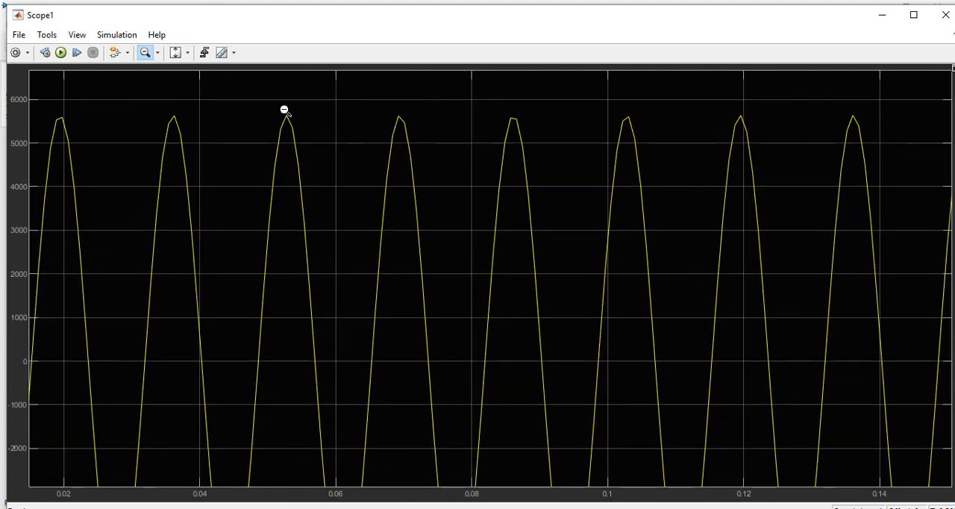
pyautogui.scroll(5, 300, 97)
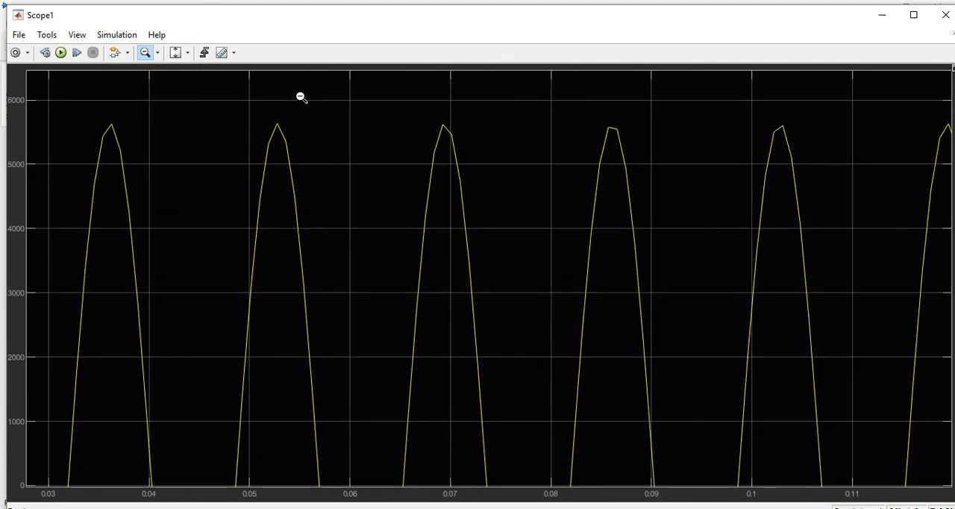
pyautogui.scroll(4, 258, 119)
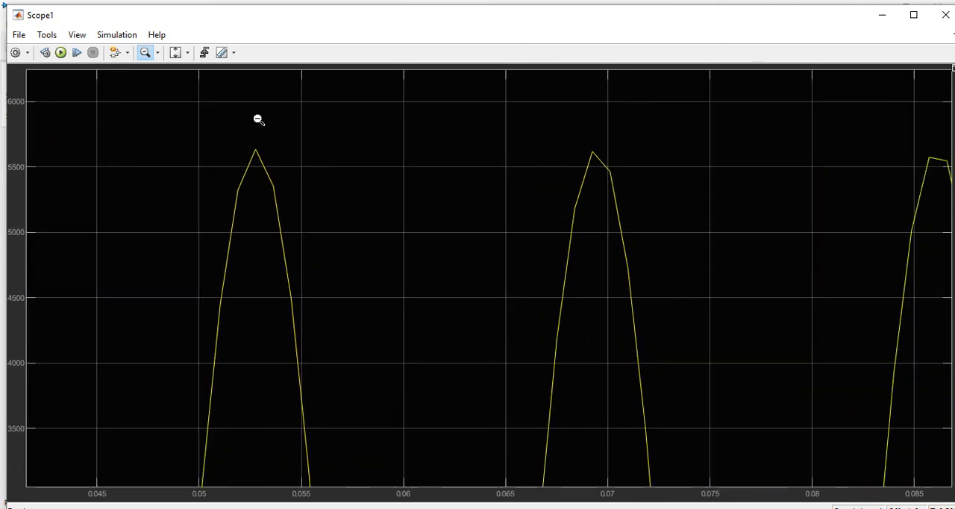
pyautogui.scroll(4, 250, 153)
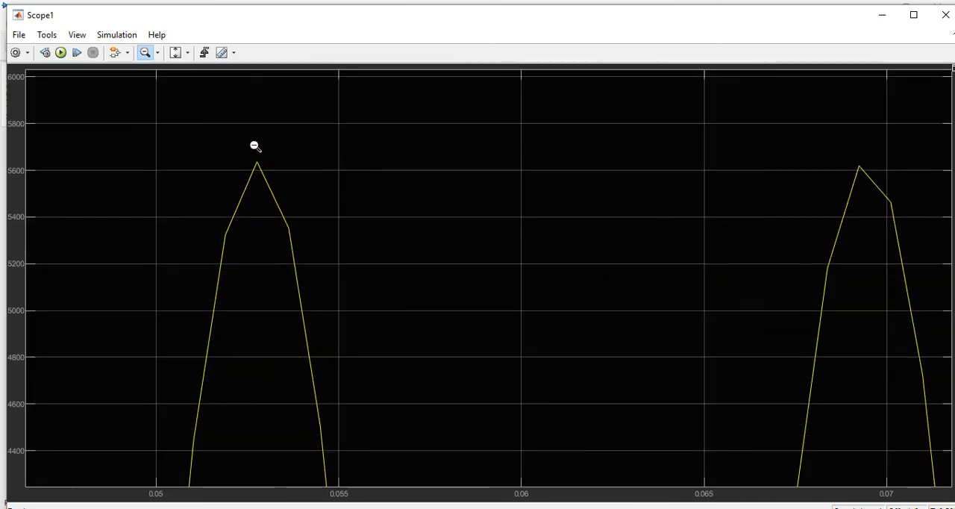
pyautogui.scroll(3, 254, 144)
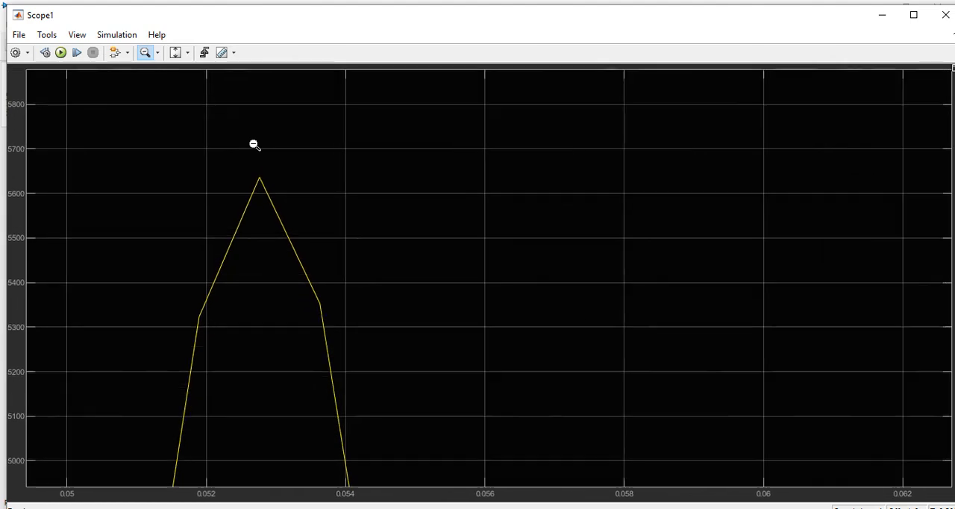
pyautogui.scroll(4, 255, 145)
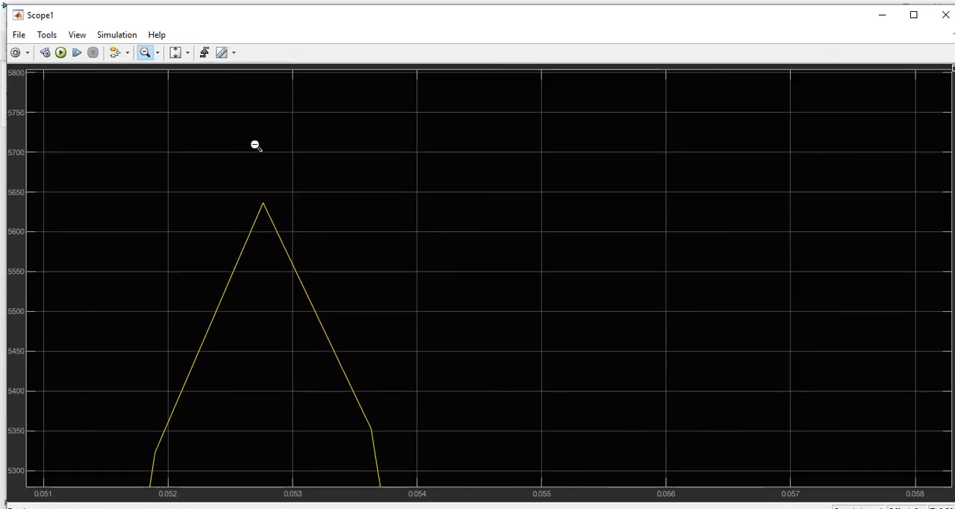
pyautogui.scroll(4, 279, 215)
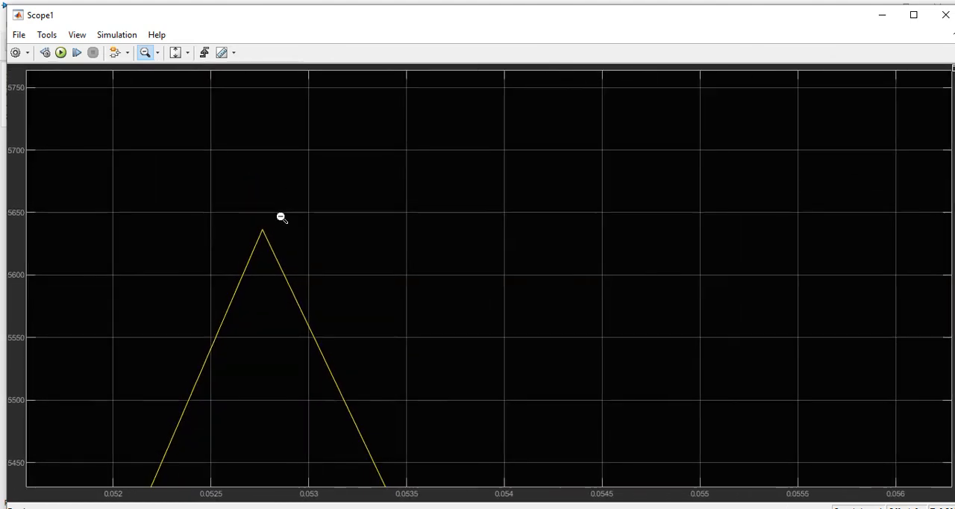
pyautogui.scroll(2, 259, 258)
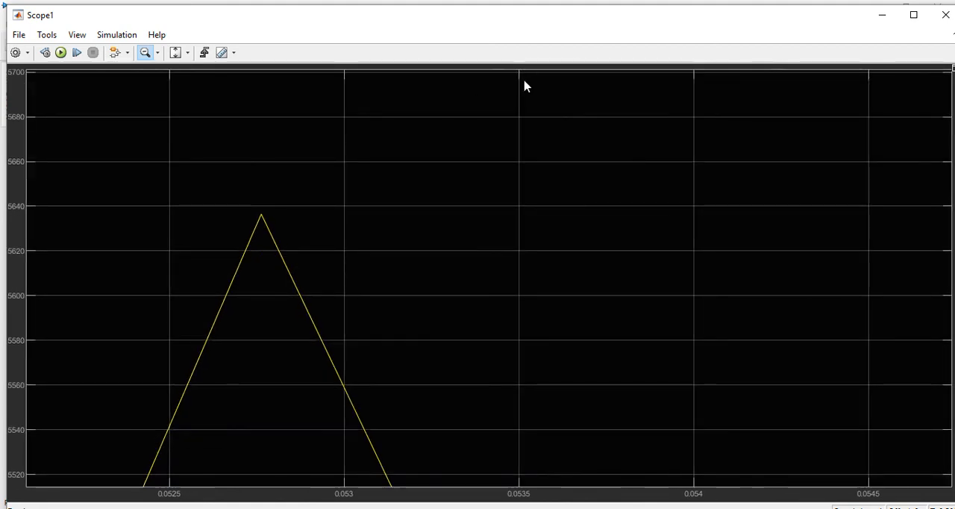
pyautogui.click(934, 22)
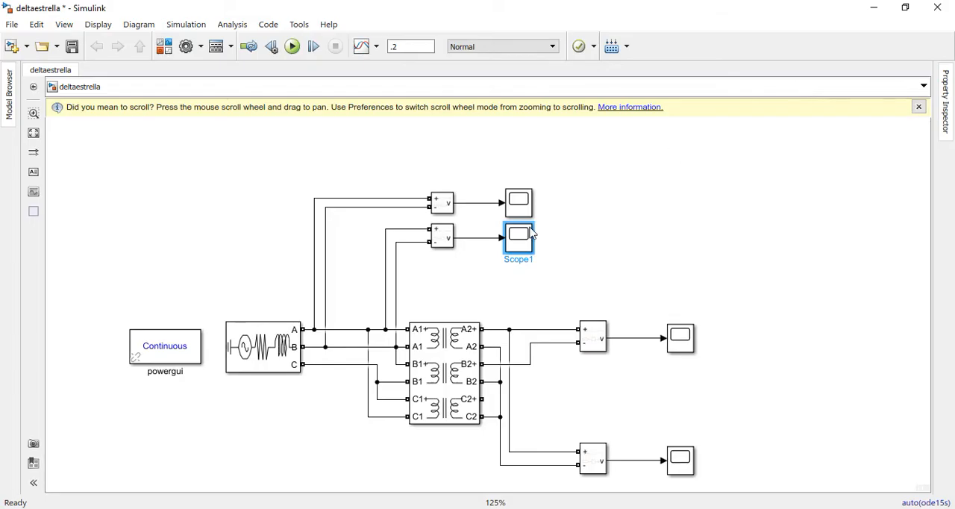
# Inspect the upper secondary voltage waveform in Scope2, reading the peak near 0.0345 s closely, and close the scope
pyautogui.doubleClick(686, 343)
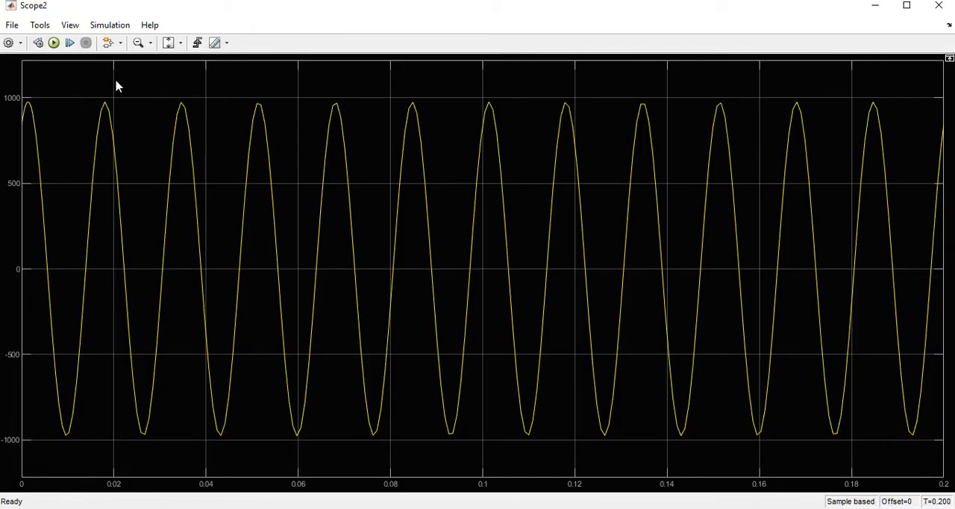
pyautogui.click(138, 42)
pyautogui.scroll(3, 187, 98)
pyautogui.scroll(4, 193, 97)
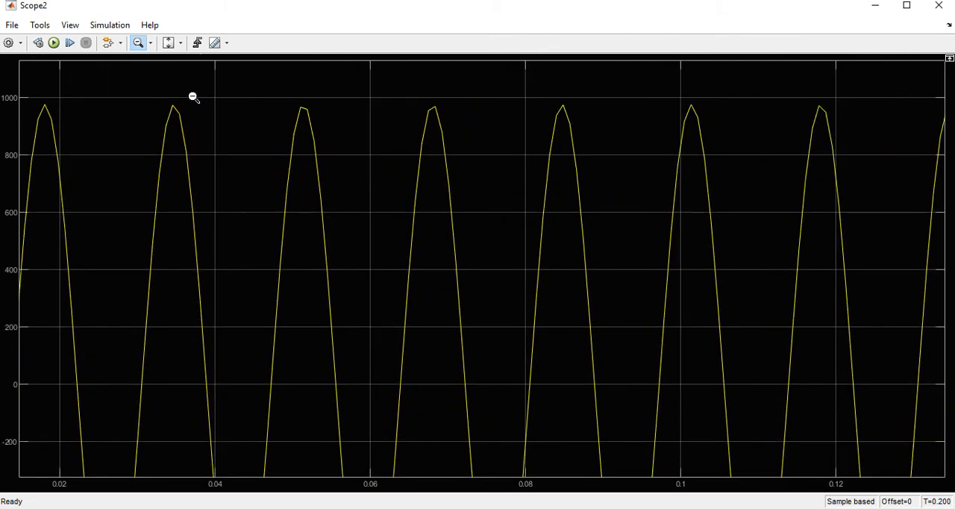
pyautogui.scroll(4, 195, 98)
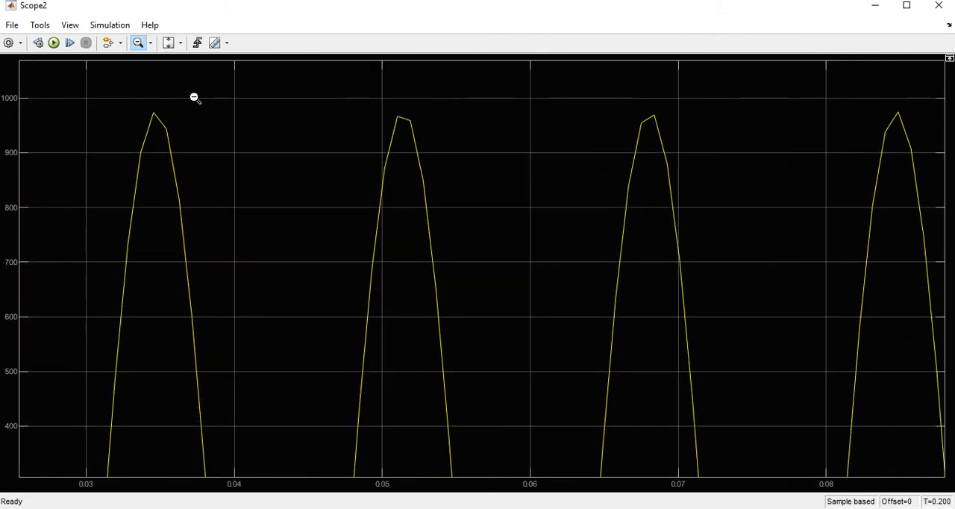
pyautogui.scroll(4, 195, 98)
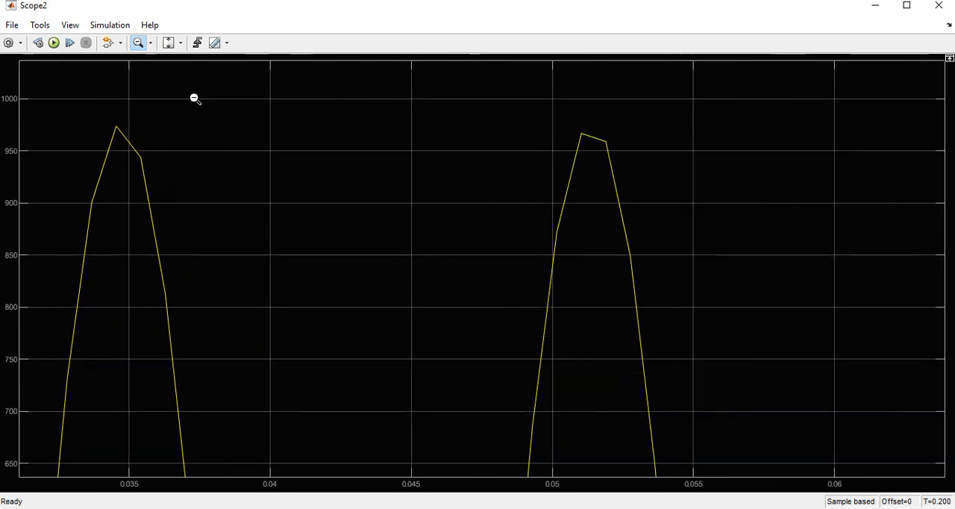
pyautogui.scroll(2, 115, 144)
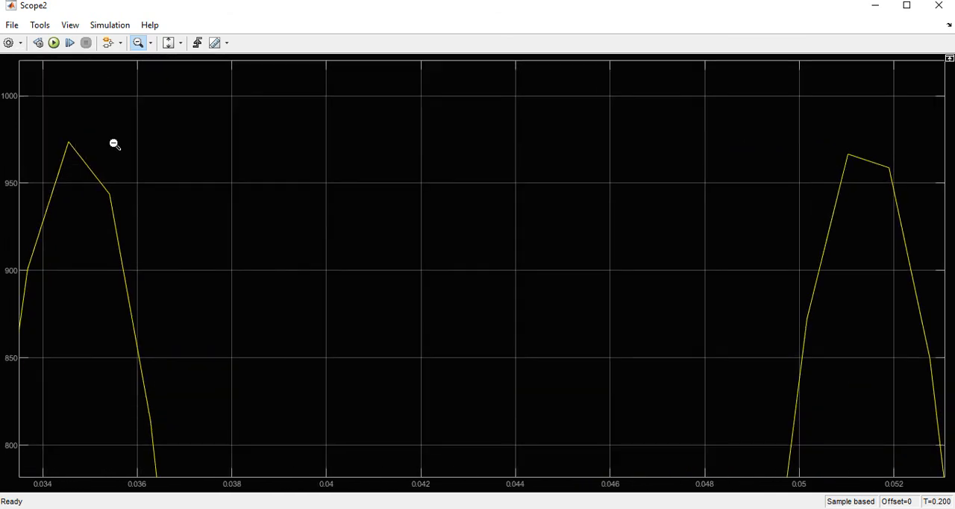
pyautogui.scroll(4, 49, 129)
pyautogui.scroll(6, 49, 129)
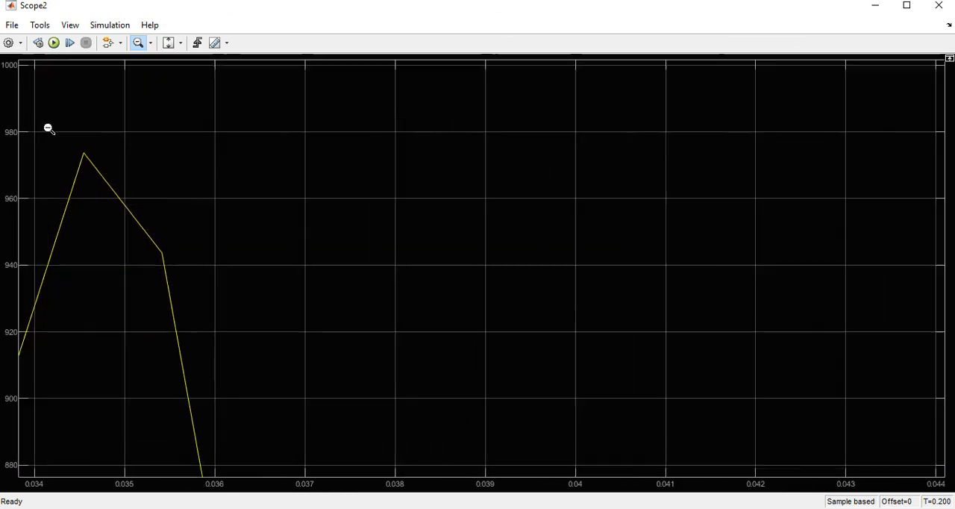
pyautogui.scroll(5, 49, 130)
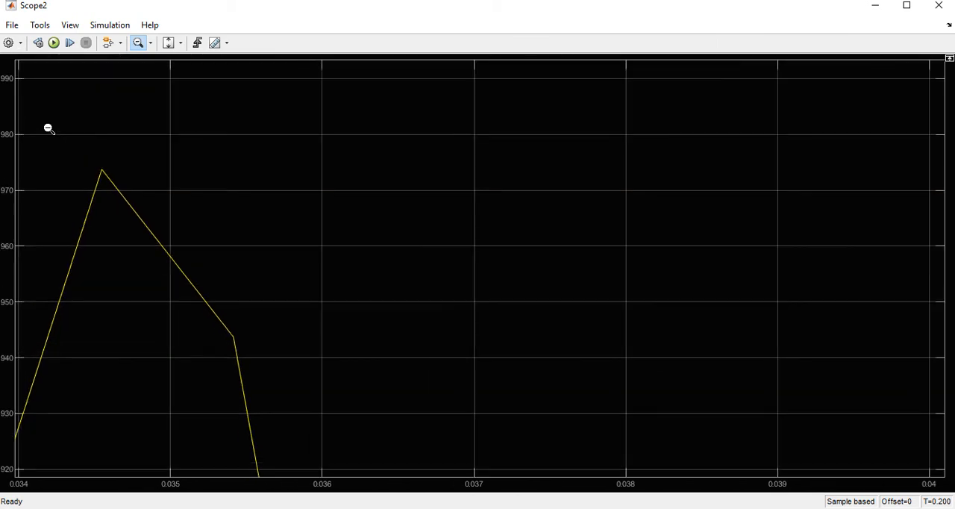
pyautogui.scroll(1, 48, 129)
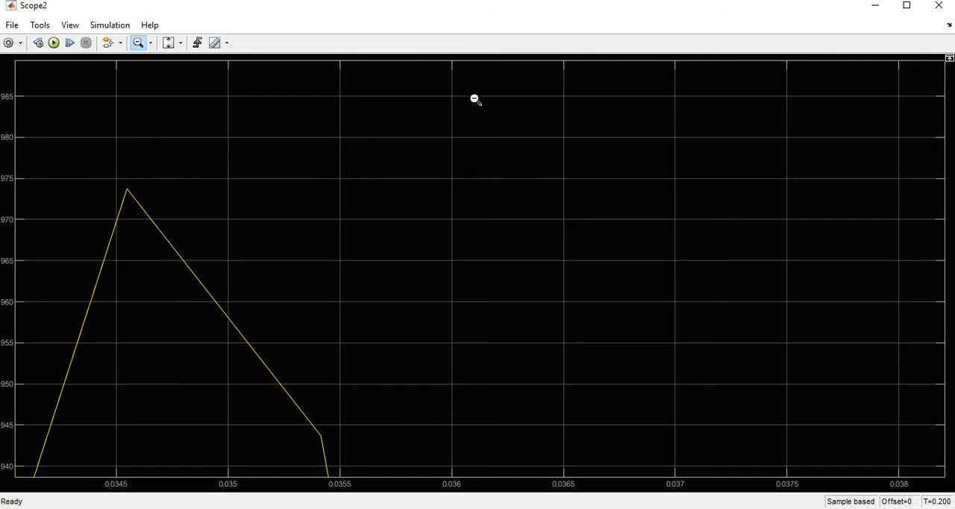
pyautogui.scroll(-2, 647, 223)
pyautogui.scroll(-1, 373, 277)
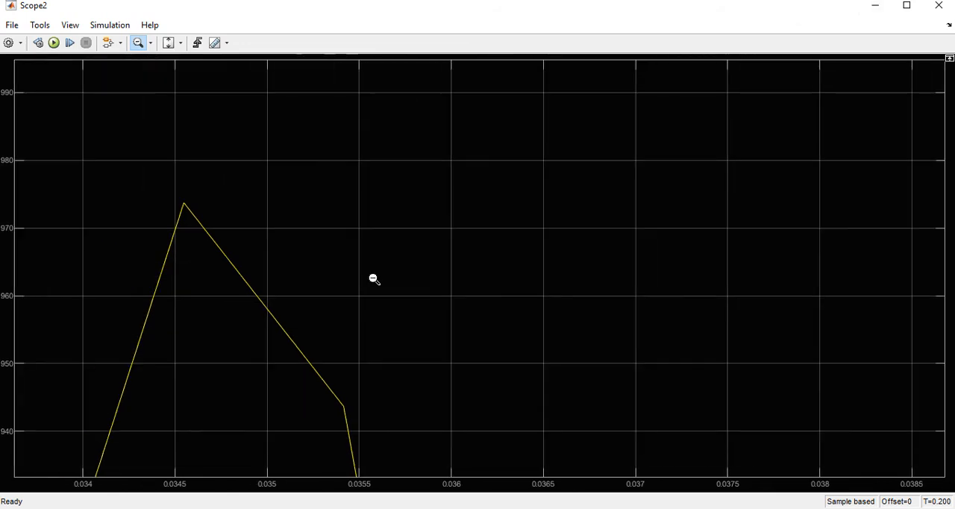
pyautogui.scroll(-1, 370, 280)
pyautogui.scroll(-1, 370, 279)
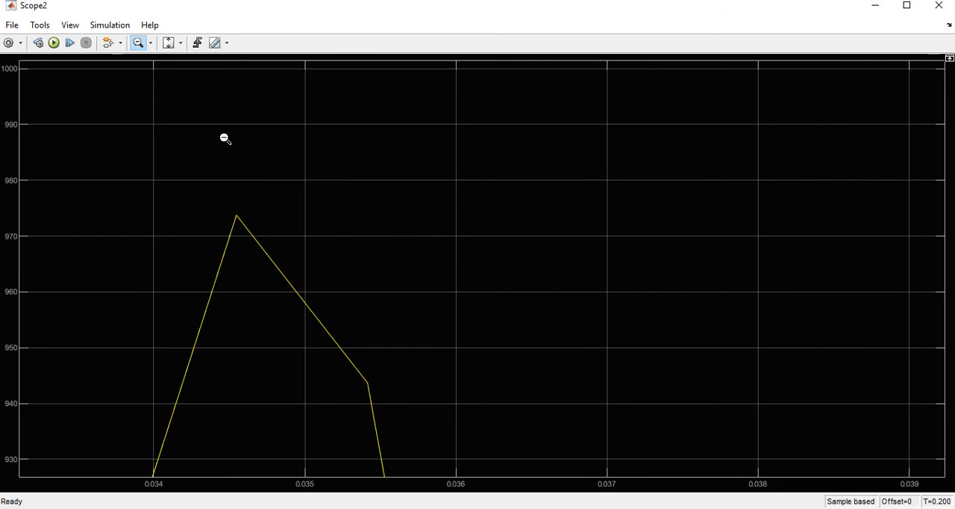
pyautogui.click(939, 6)
# Inspect the lower secondary voltage waveform in Scope3, fitting the full signal and reading the peak near 0.053 s closely
pyautogui.click(671, 466)
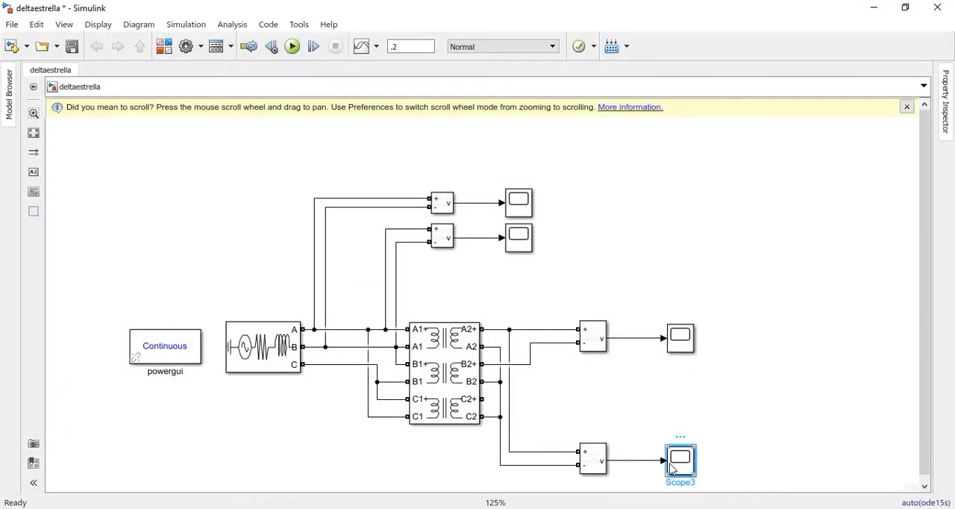
pyautogui.doubleClick(671, 467)
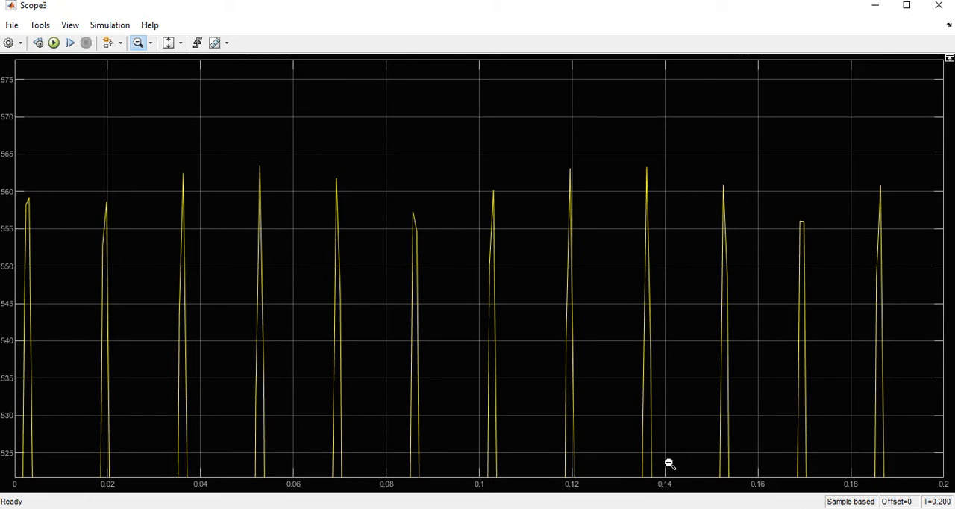
pyautogui.click(169, 43)
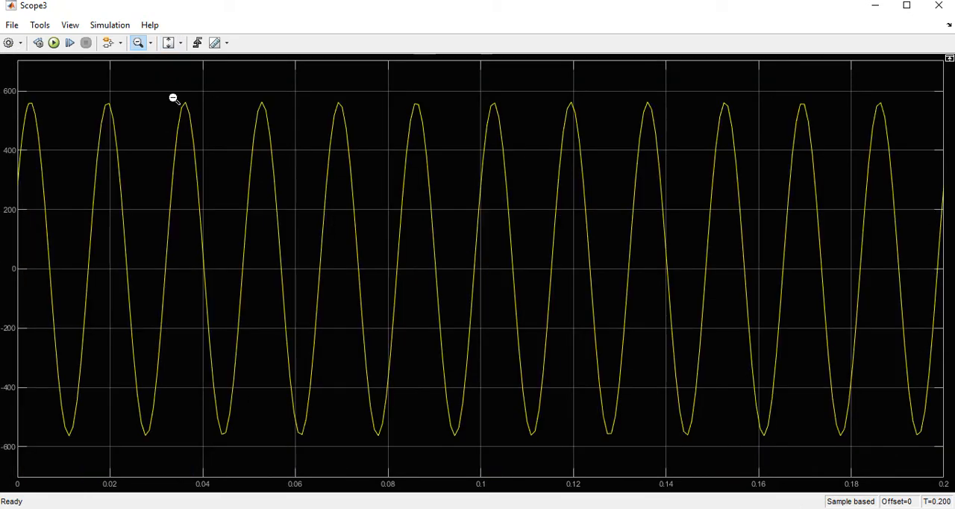
pyautogui.scroll(2, 187, 90)
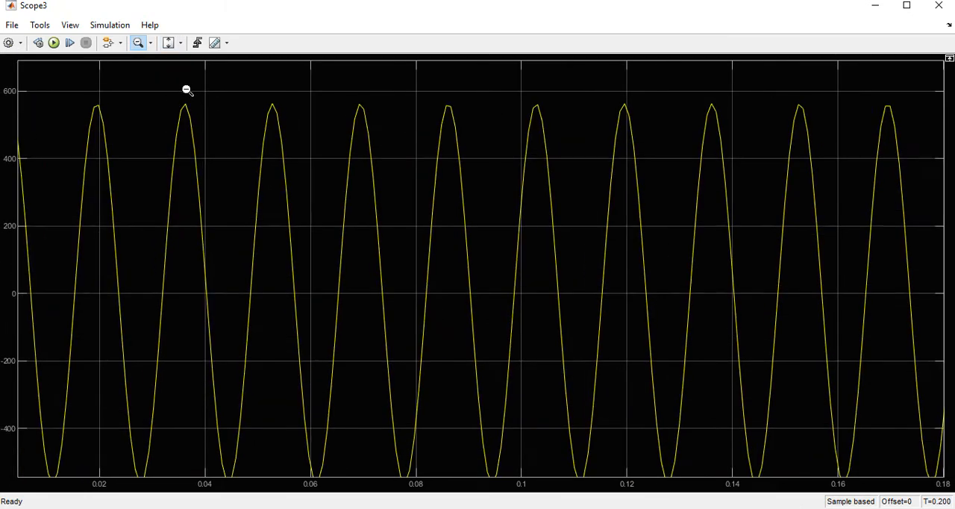
pyautogui.scroll(1, 184, 89)
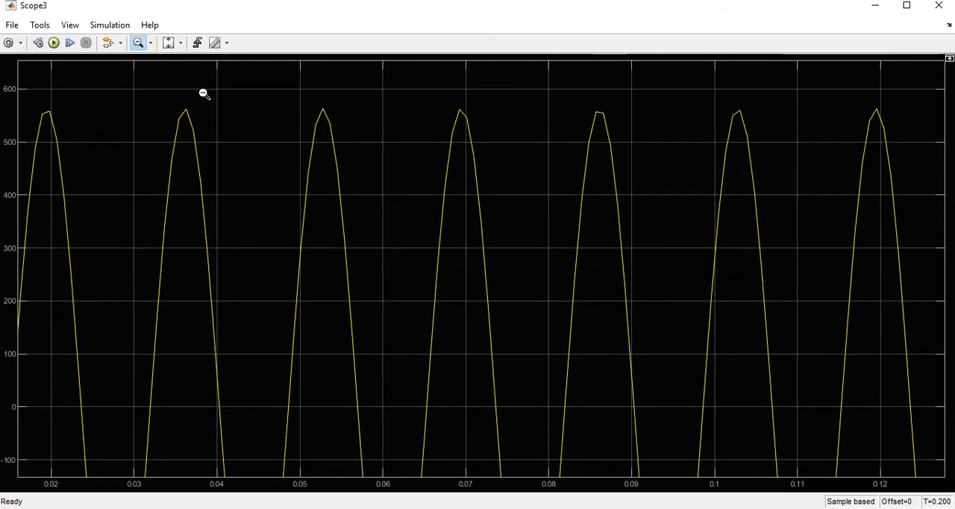
pyautogui.scroll(1, 125, 89)
pyautogui.scroll(1, 183, 114)
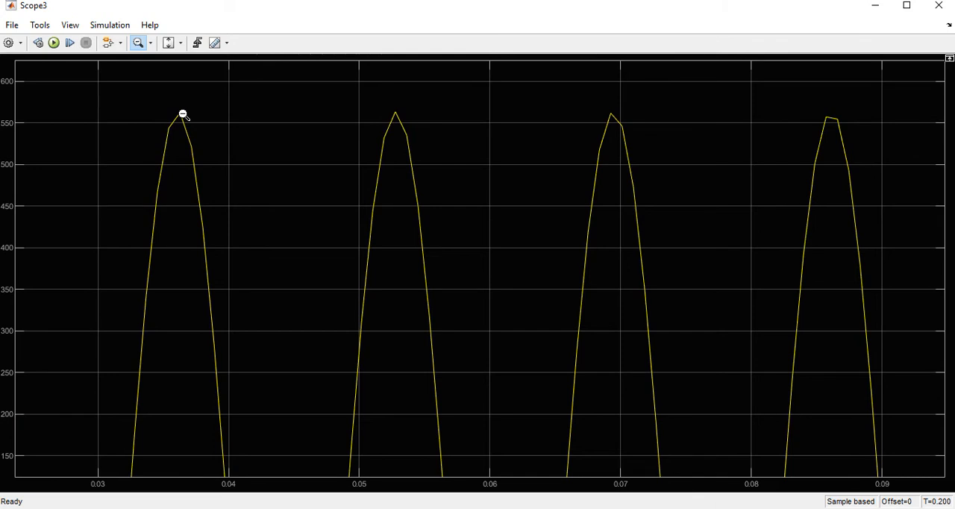
pyautogui.scroll(2, 183, 115)
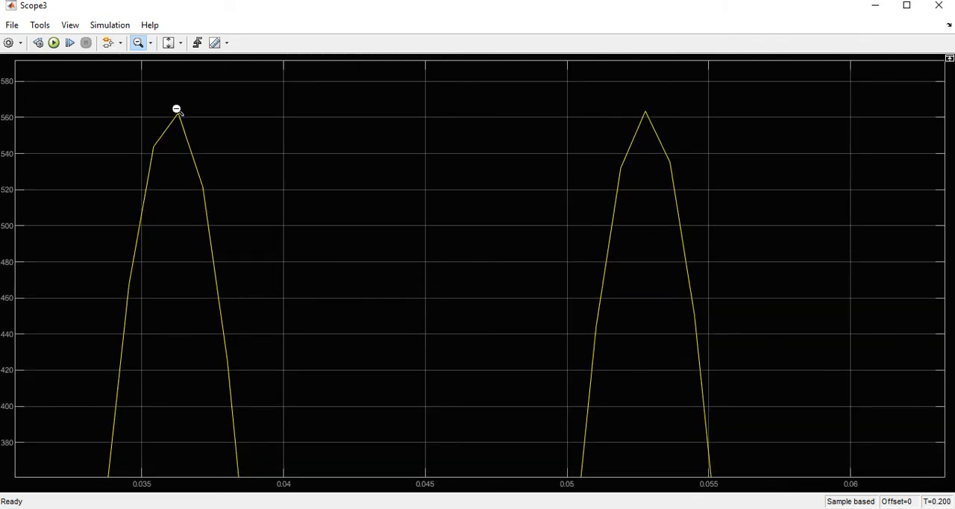
pyautogui.scroll(3, 629, 110)
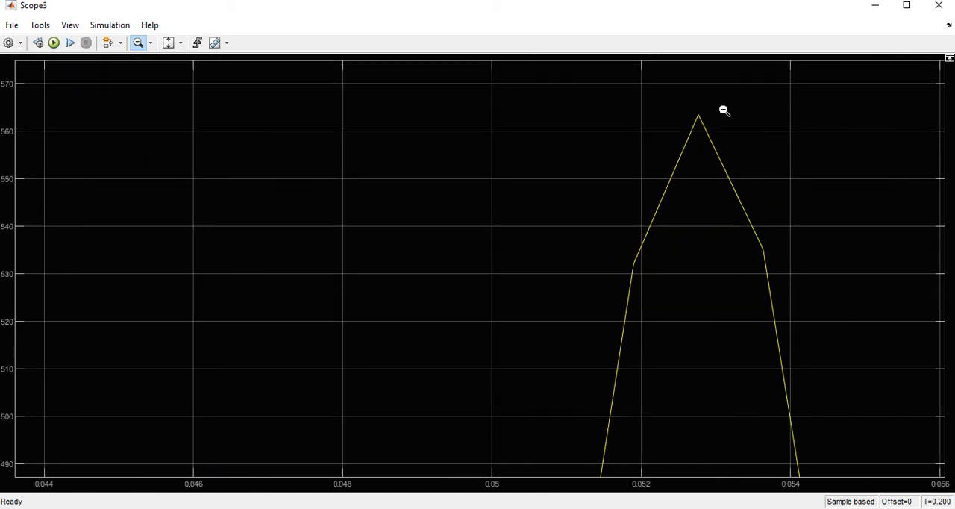
pyautogui.scroll(4, 677, 90)
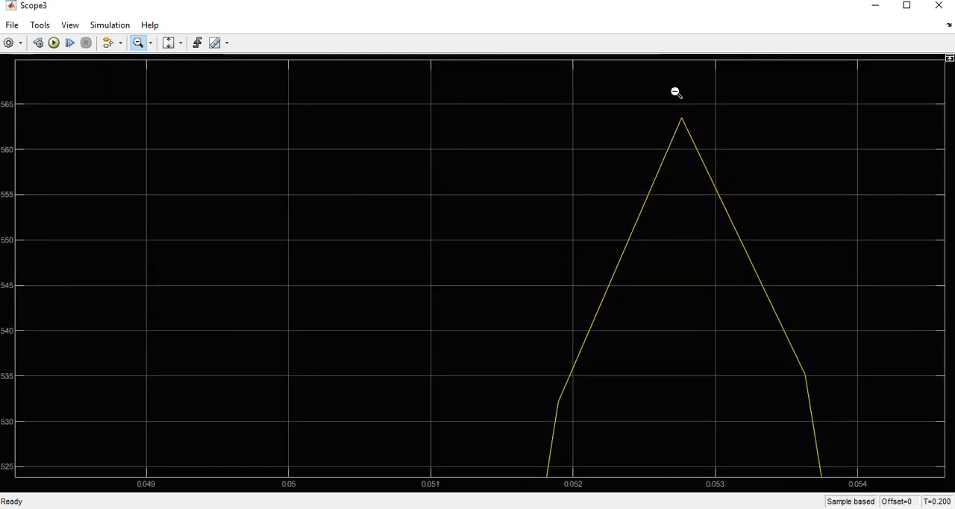
pyautogui.scroll(4, 675, 92)
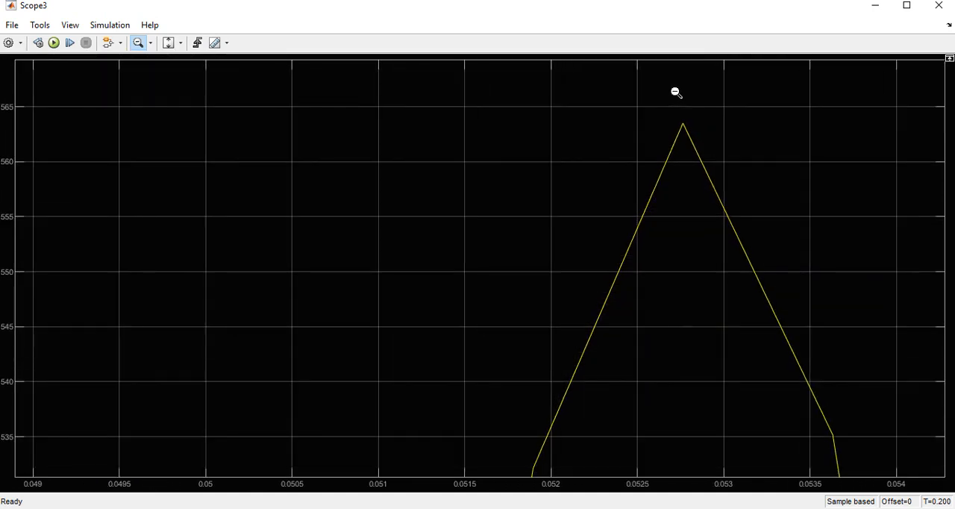
pyautogui.scroll(2, 675, 96)
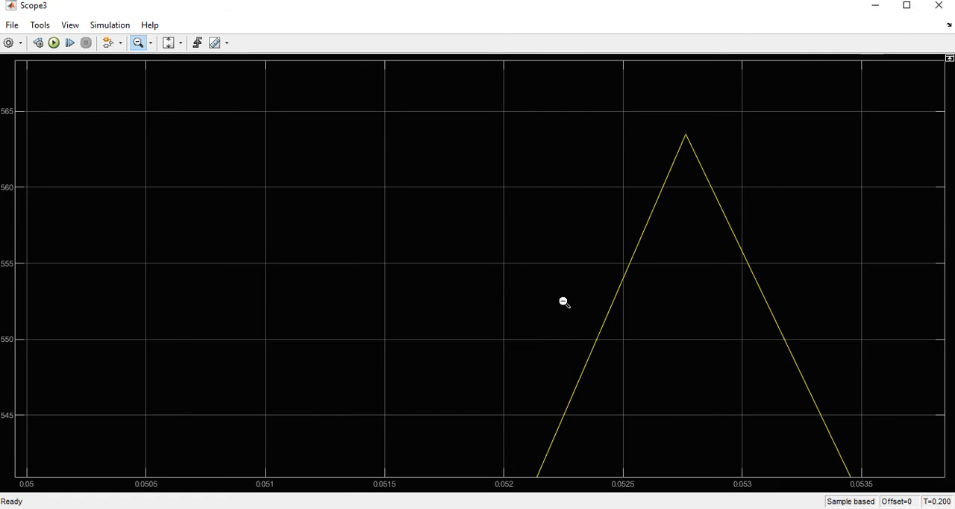
# Switch to Documento1 in Word and view the Delta-estrella (10:1) table comparing calculated and simulated voltages
pyautogui.moveTo(124, 498)
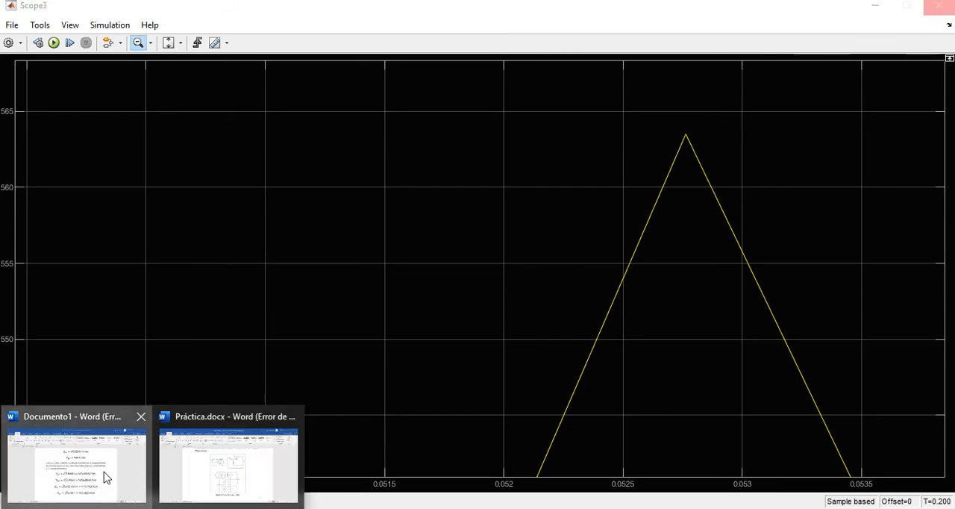
pyautogui.click(119, 470)
pyautogui.scroll(-10, 323, 378)
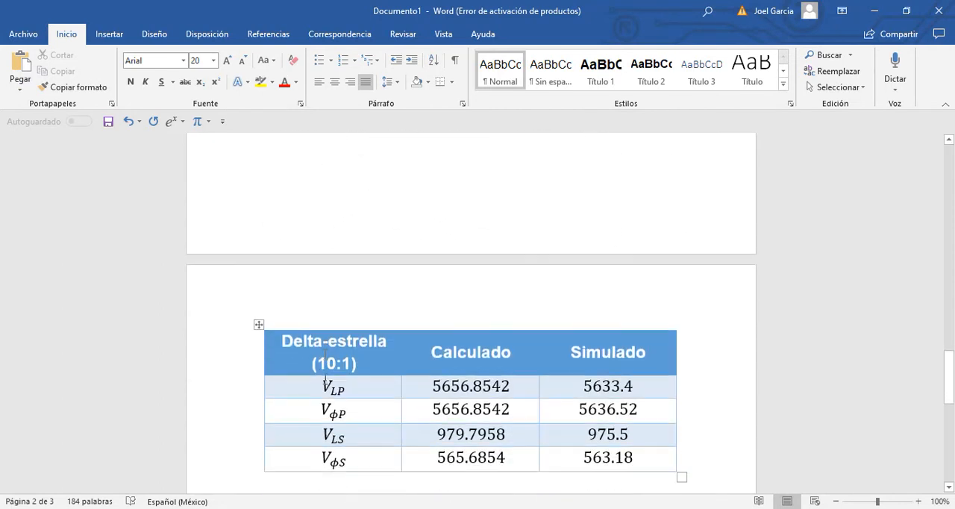
# Compare the Calculado and Simulado voltage columns in the Delta-estrella (10:1) table, highlighting each column's values
pyautogui.scroll(2, 324, 379)
pyautogui.scroll(1, 347, 370)
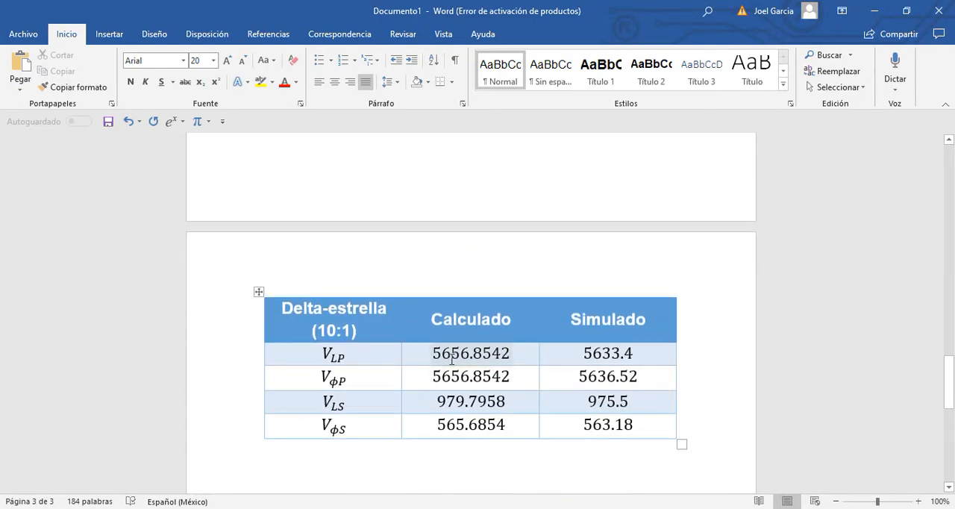
pyautogui.moveTo(433, 354); pyautogui.dragTo(535, 400)
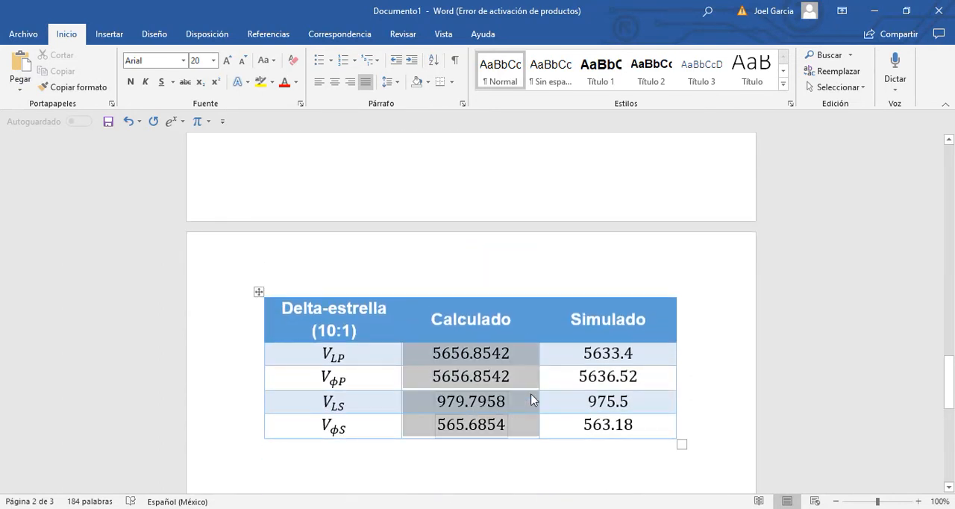
pyautogui.moveTo(588, 363); pyautogui.dragTo(622, 430)
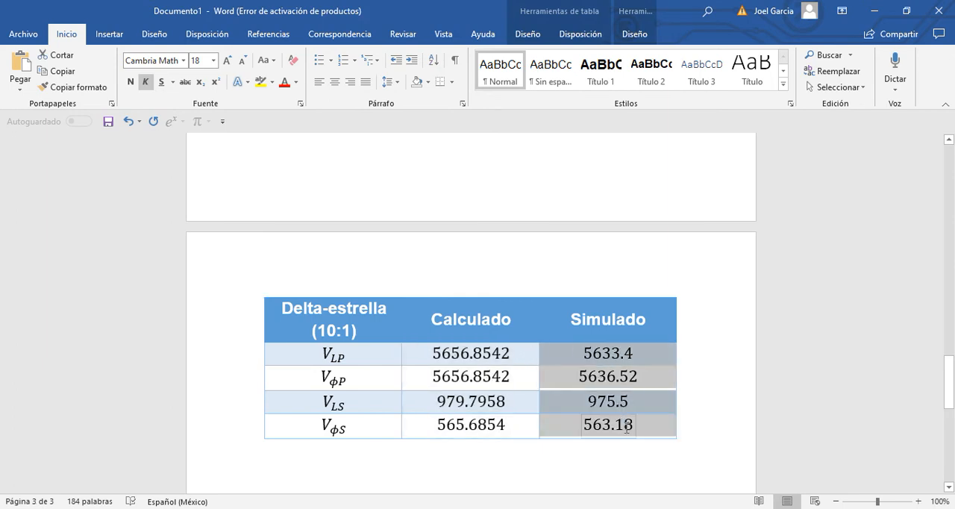
pyautogui.scroll(-3, 384, 377)
pyautogui.click(385, 377)
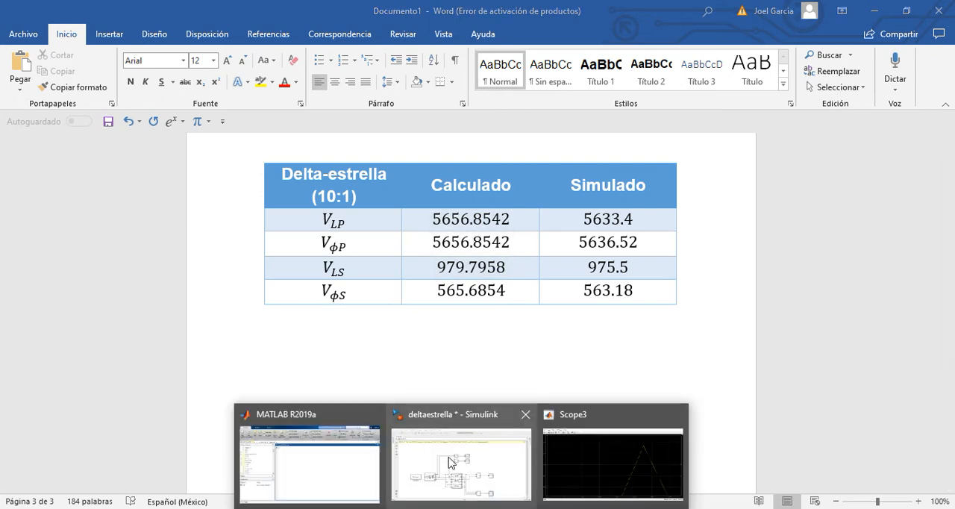
# Switch to the deltaestrella model in Simulink, review the Three-Phase Source block parameters, and close them without changes
pyautogui.click(461, 463)
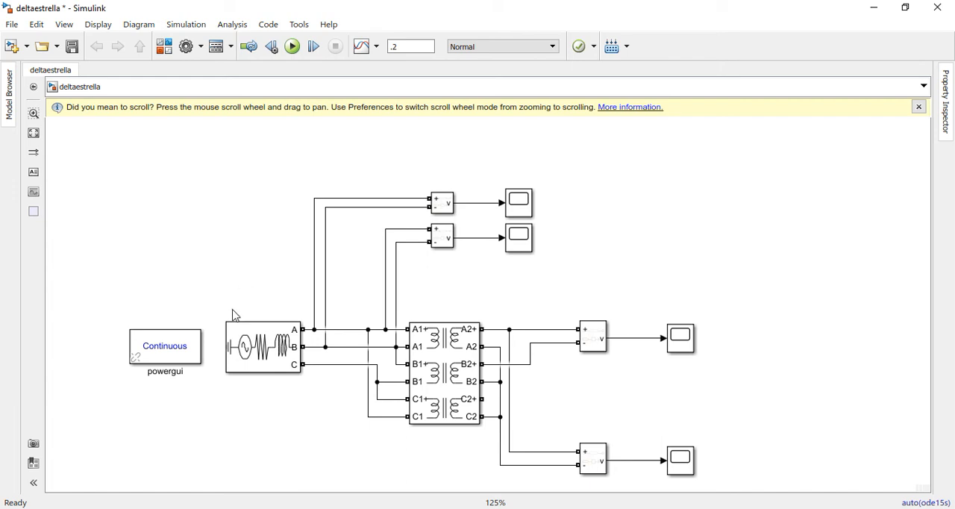
pyautogui.doubleClick(257, 351)
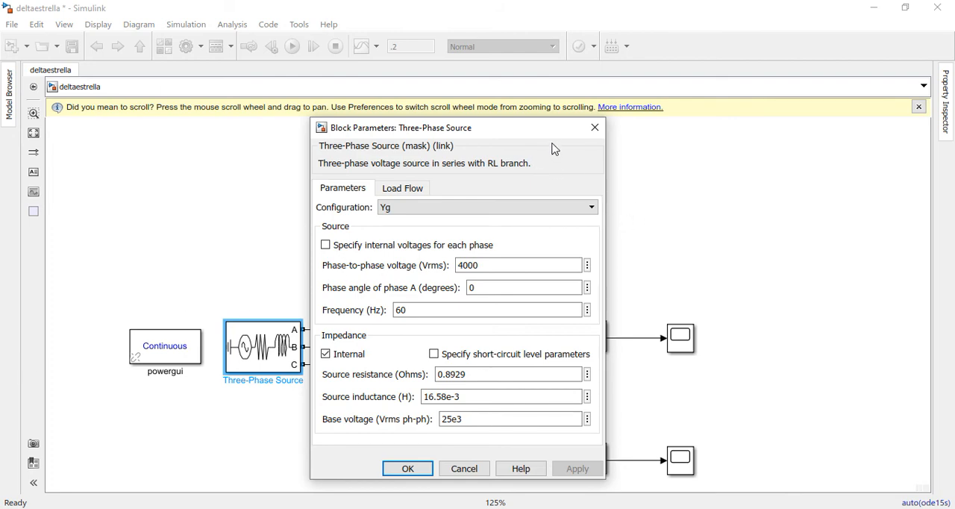
pyautogui.moveTo(545, 136); pyautogui.dragTo(501, 132)
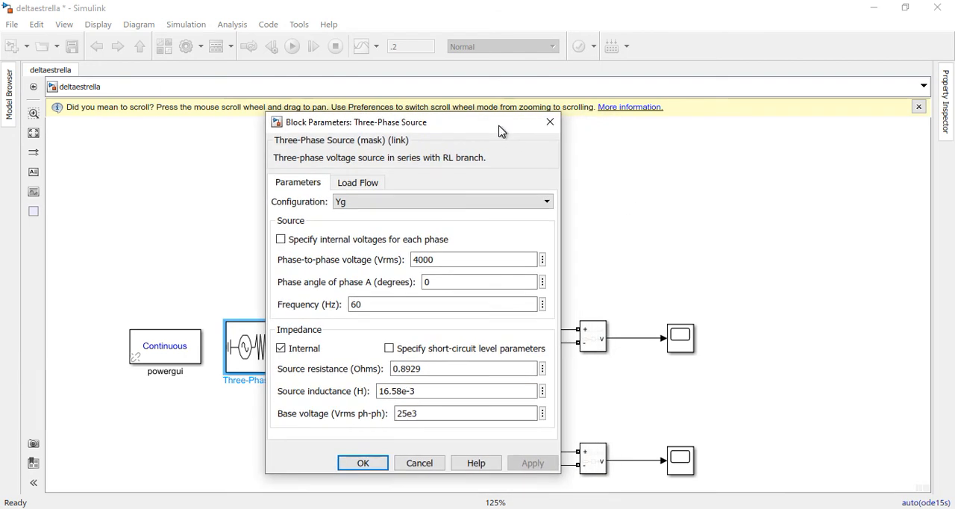
pyautogui.click(550, 123)
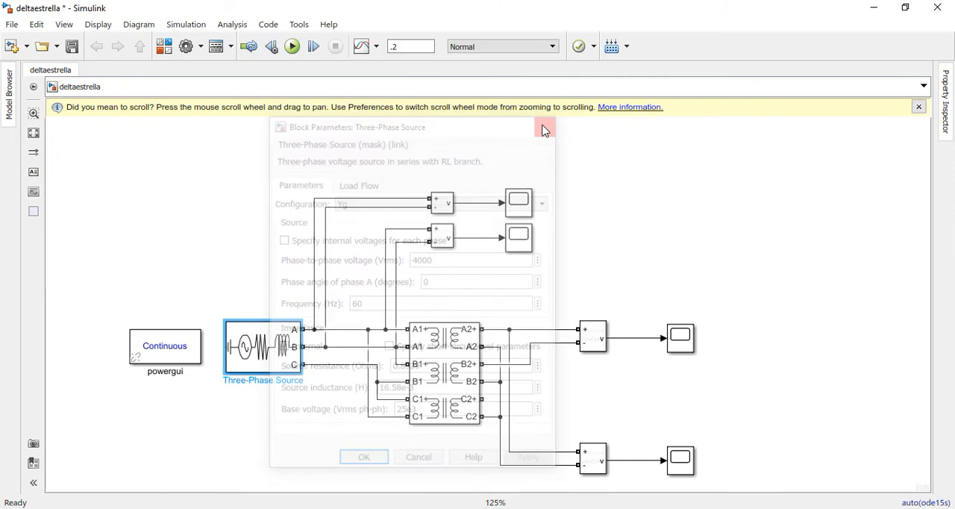
# Review the power, winding and magnetizing parameters of the Three-Phase Transformer 12 Terminals block and close them without changes
pyautogui.doubleClick(433, 342)
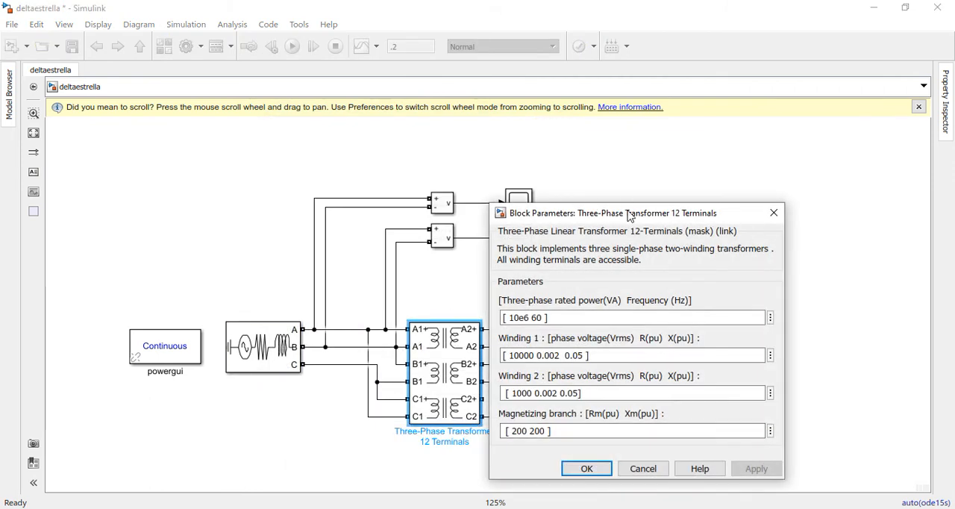
pyautogui.moveTo(633, 213); pyautogui.dragTo(640, 164)
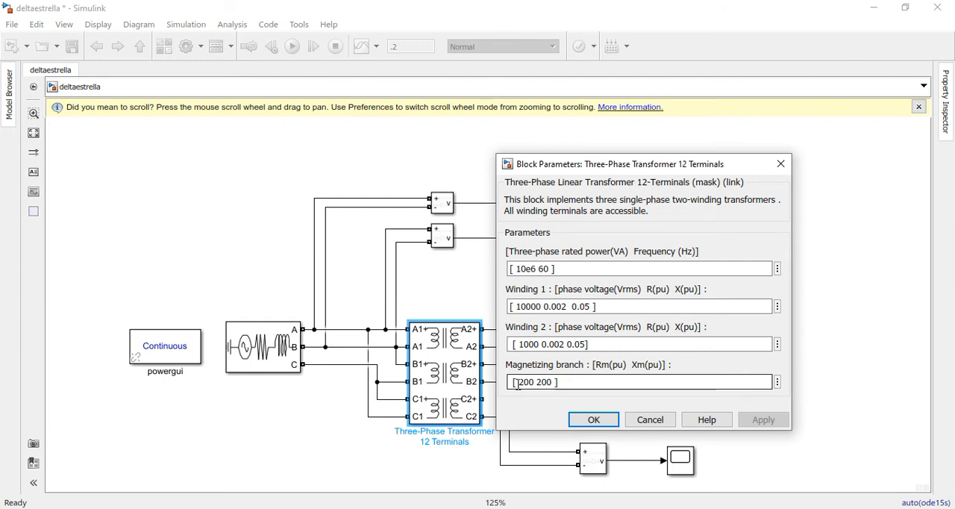
pyautogui.click(779, 173)
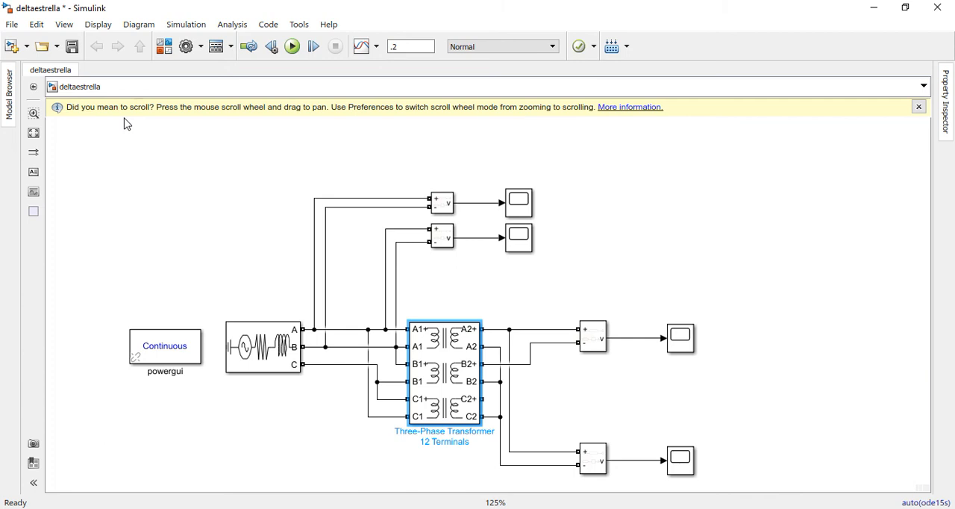
pyautogui.moveTo(109, 172); pyautogui.dragTo(772, 494)
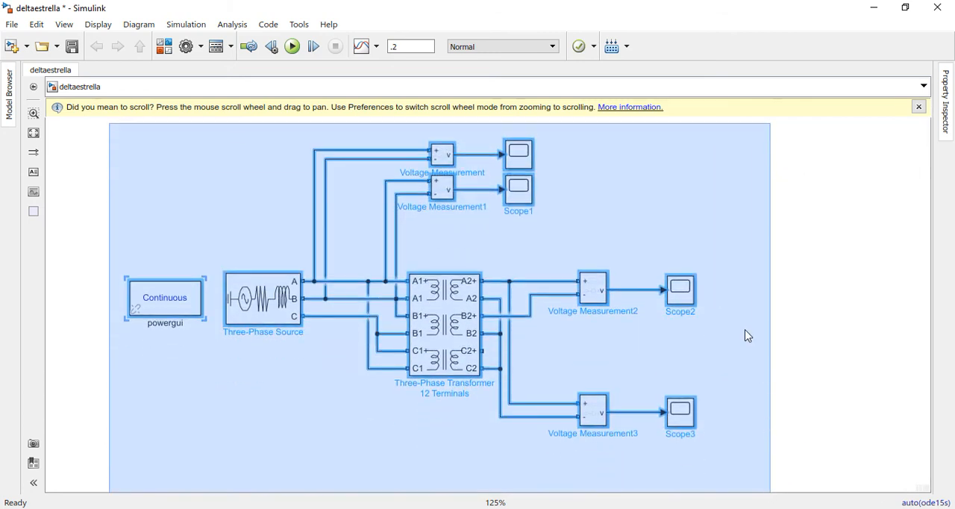
pyautogui.click(672, 203)
pyautogui.scroll(1, 654, 214)
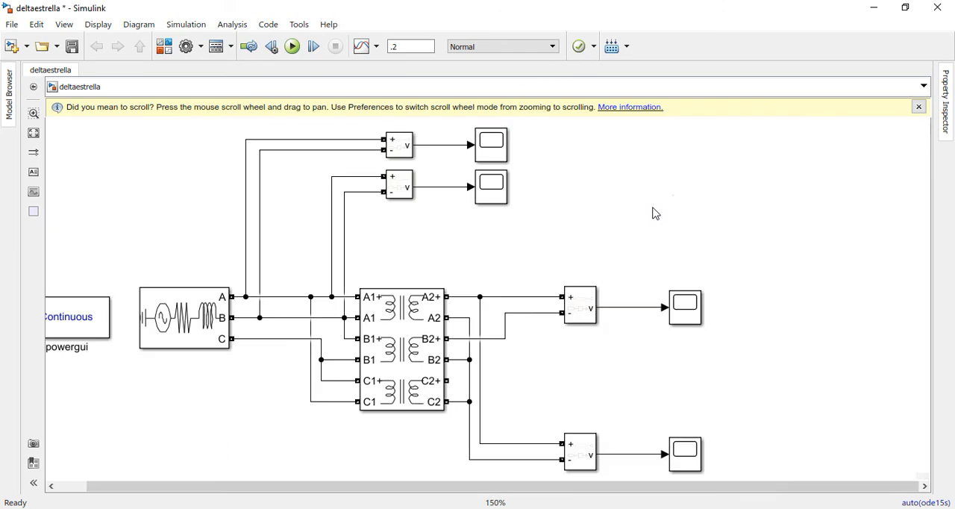
pyautogui.scroll(-2, 619, 209)
pyautogui.scroll(1, 637, 136)
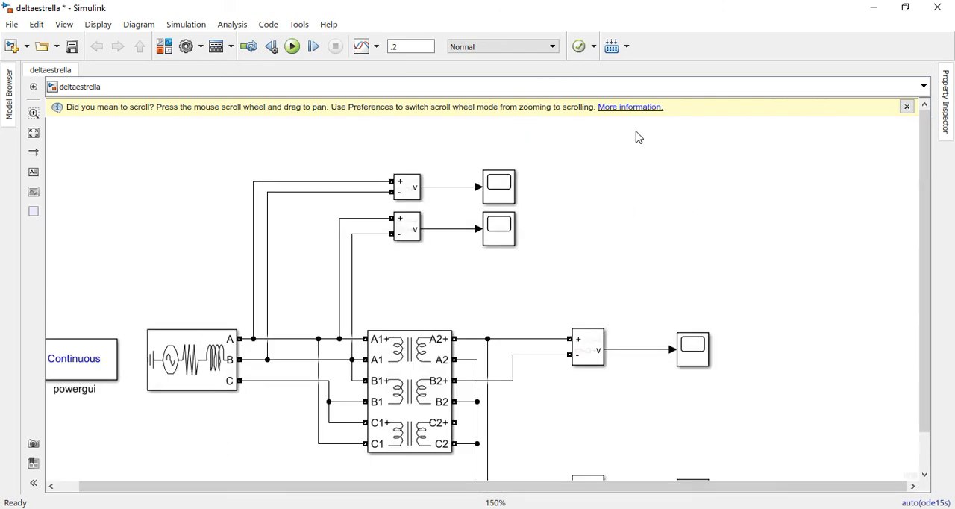
pyautogui.scroll(-2, 620, 219)
pyautogui.scroll(2, 622, 221)
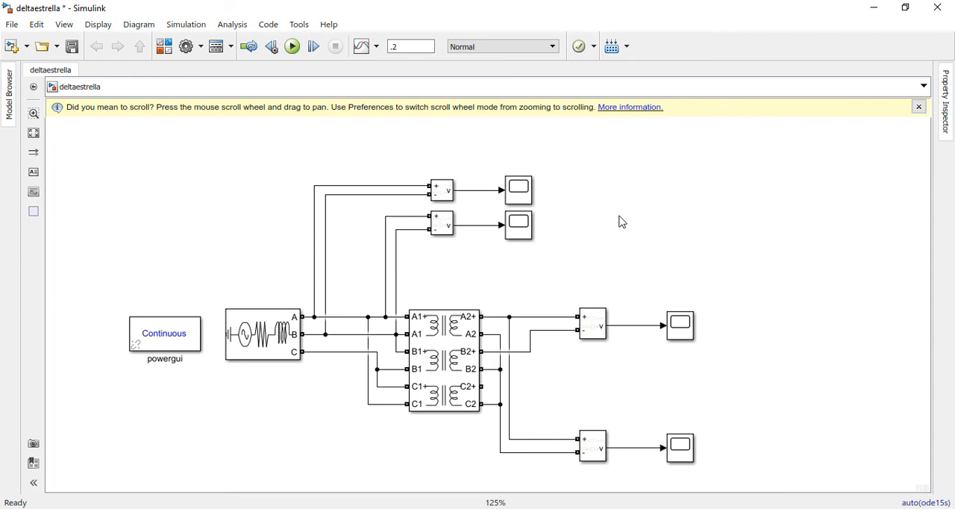
# Open Scope2 and zoom out from the secondary voltage peak to view several cycles up to about 0.1 s
pyautogui.click(675, 333)
pyautogui.doubleClick(676, 333)
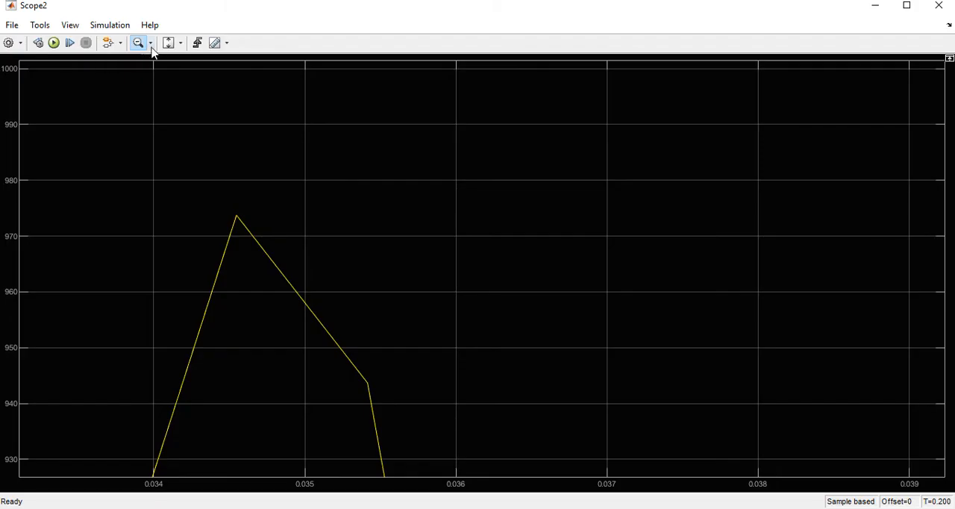
pyautogui.click(170, 44)
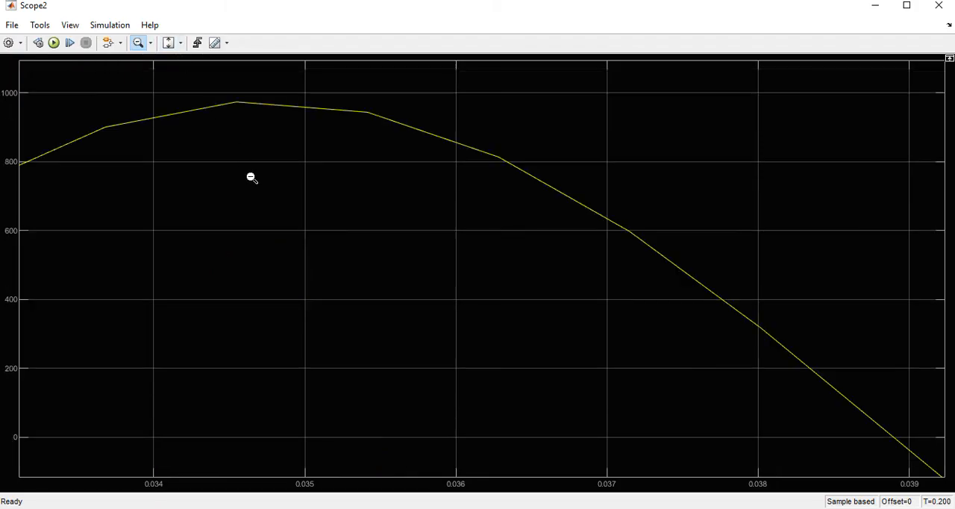
pyautogui.click(170, 48)
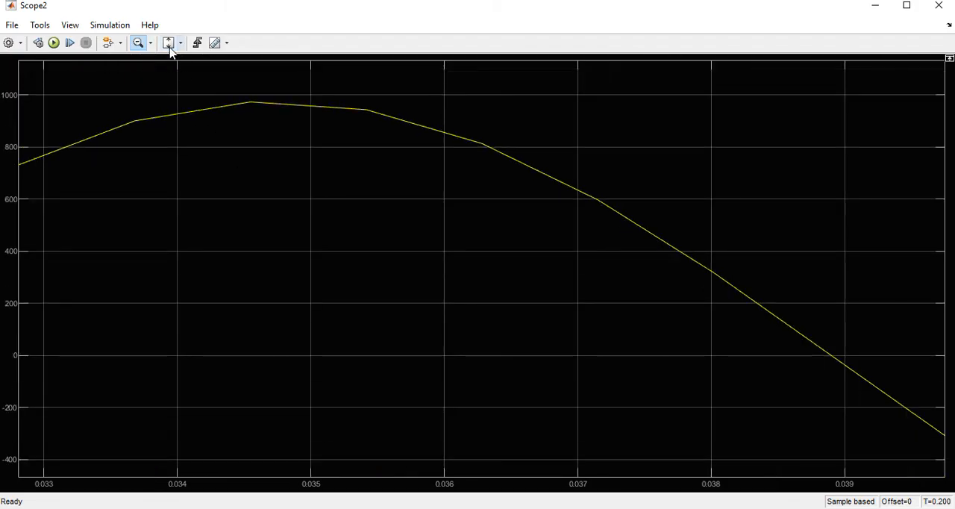
pyautogui.click(216, 210)
pyautogui.click(216, 210)
pyautogui.scroll(-8, 216, 210)
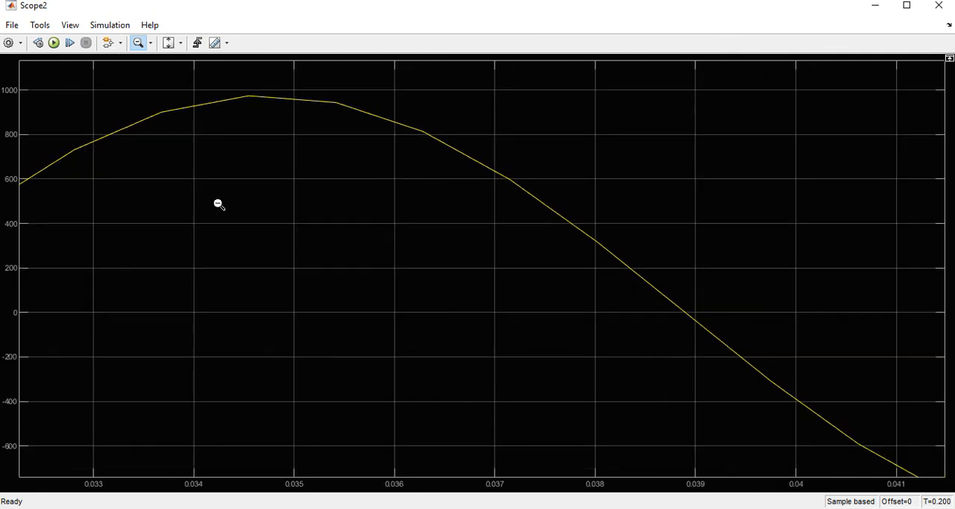
pyautogui.scroll(-8, 219, 194)
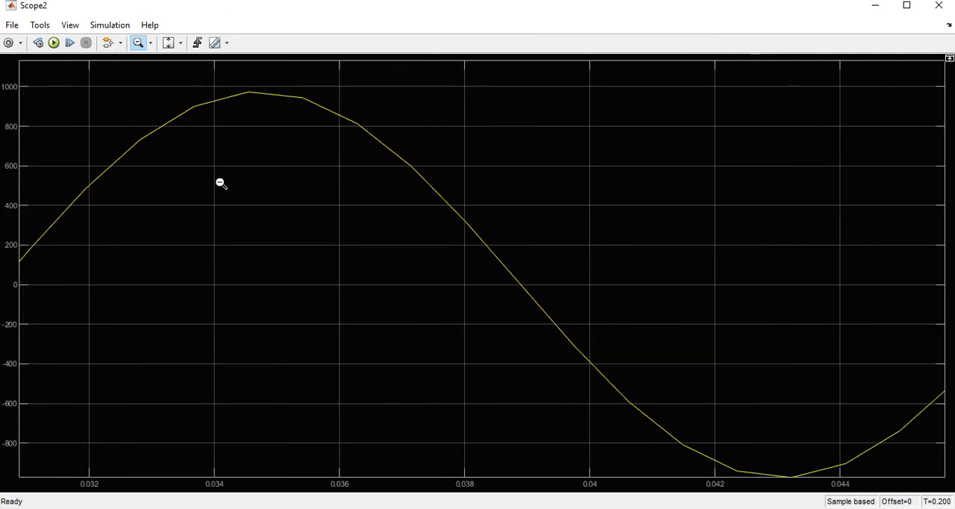
pyautogui.scroll(-6, 217, 186)
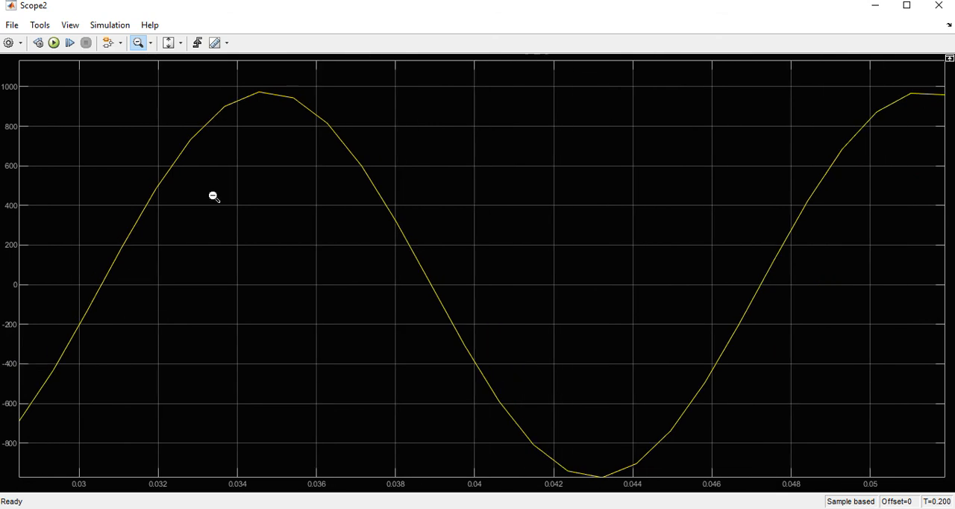
pyautogui.scroll(-5, 205, 185)
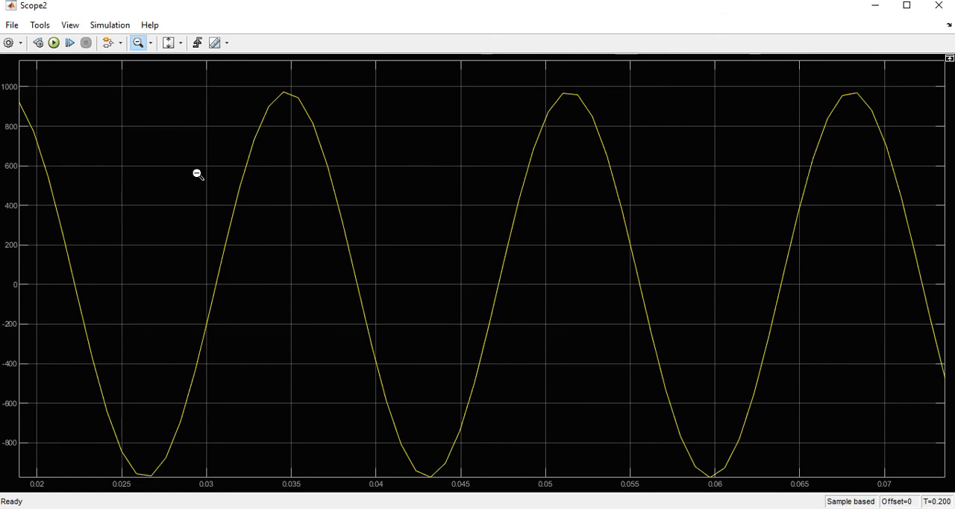
pyautogui.scroll(-4, 196, 172)
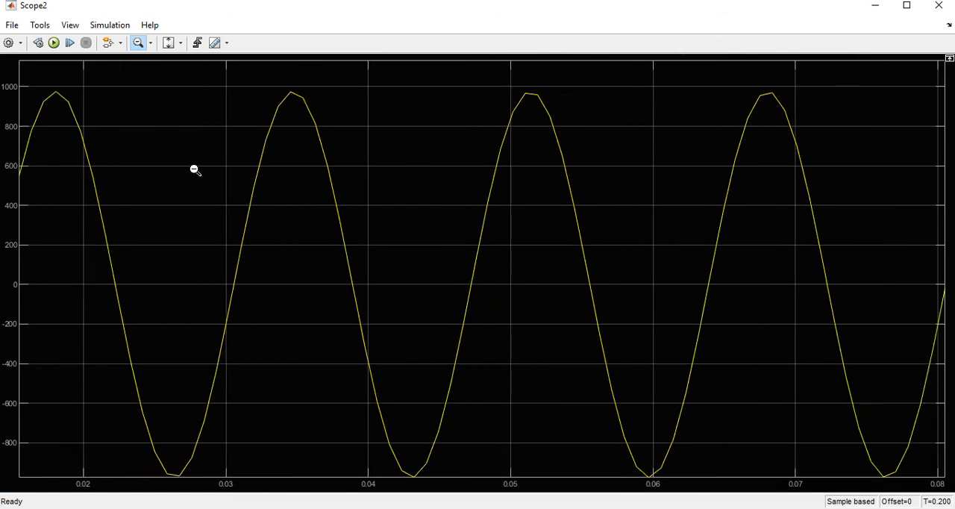
pyautogui.scroll(-5, 194, 171)
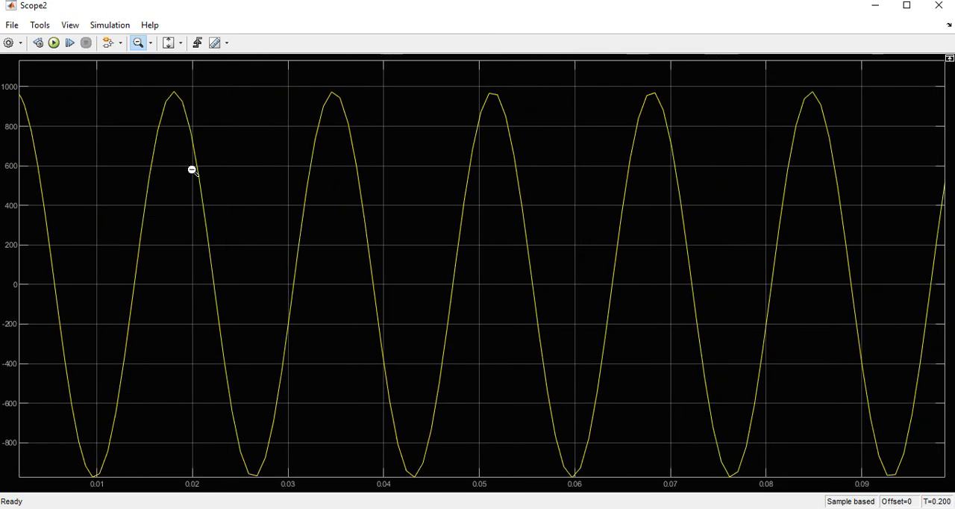
# Fit Scope2's voltage axis and its time axis to the full secondary voltage signal, and close the scope
pyautogui.click(174, 44)
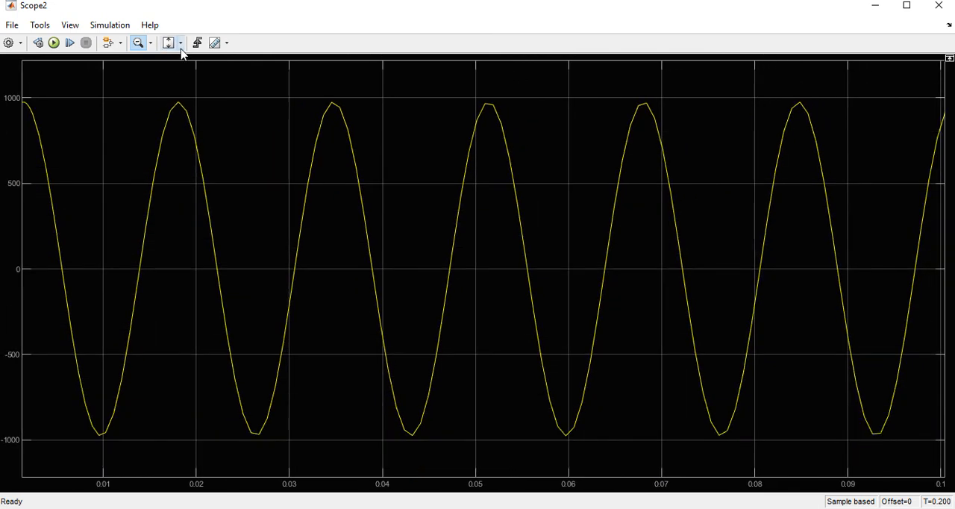
pyautogui.click(180, 43)
pyautogui.click(171, 62)
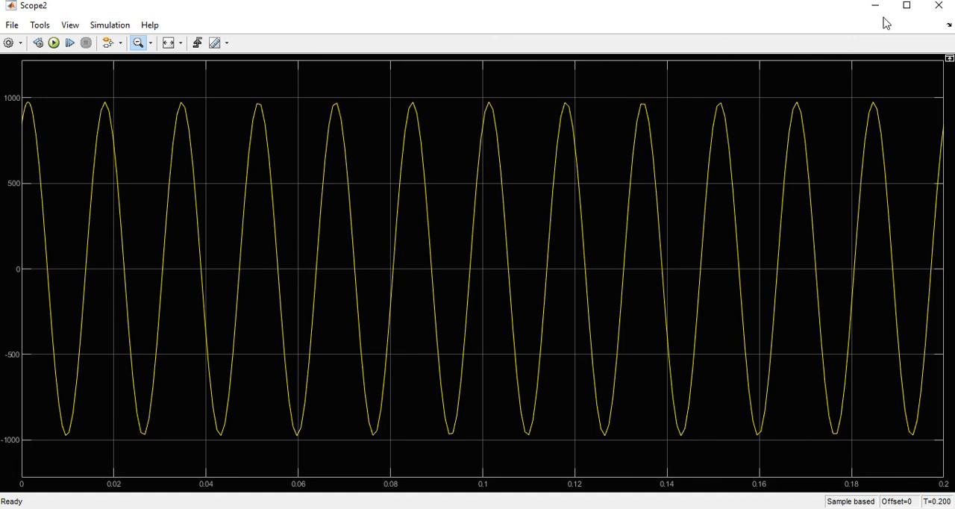
pyautogui.click(939, 5)
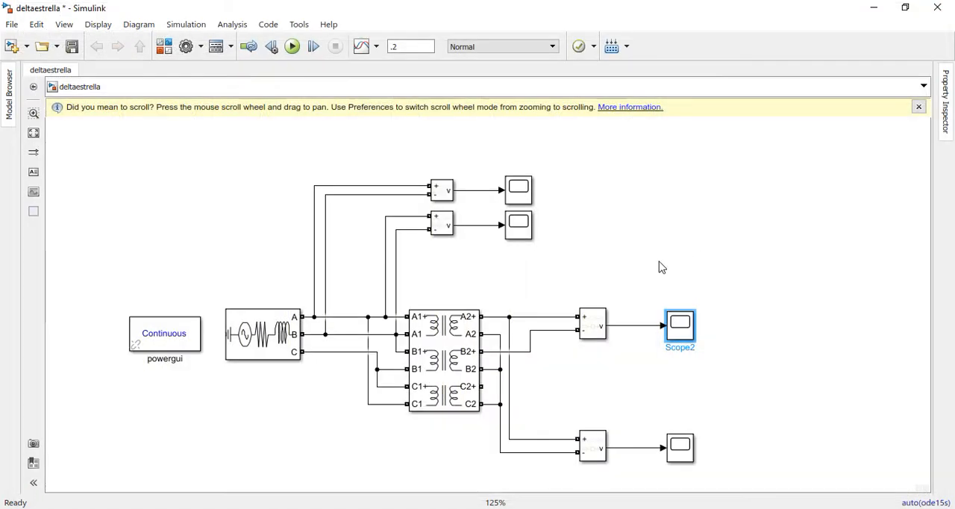